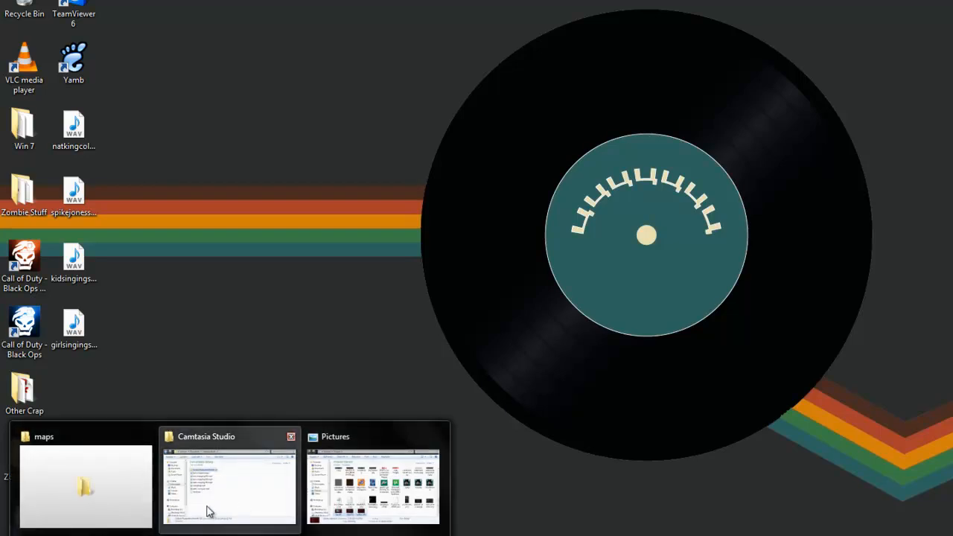
mouse_move(195, 504)
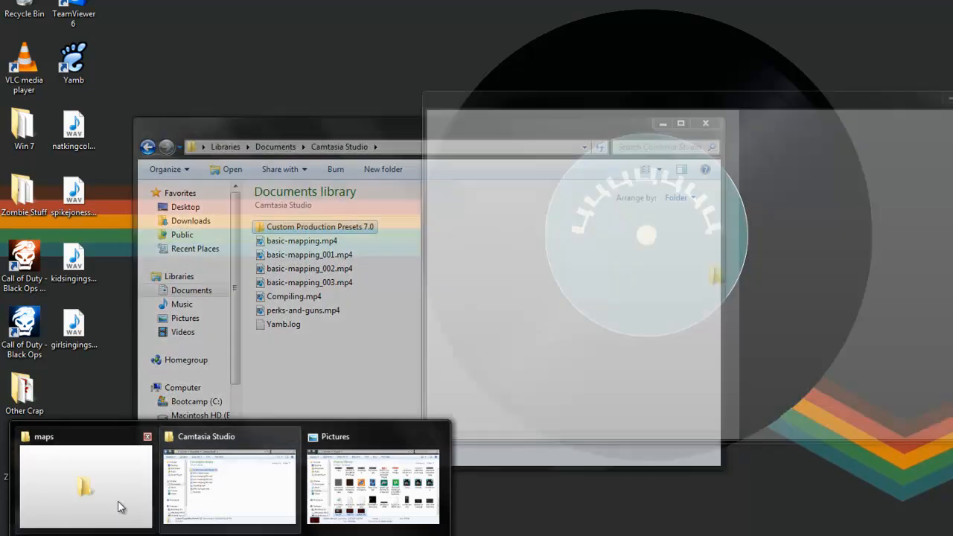
mouse_move(88, 508)
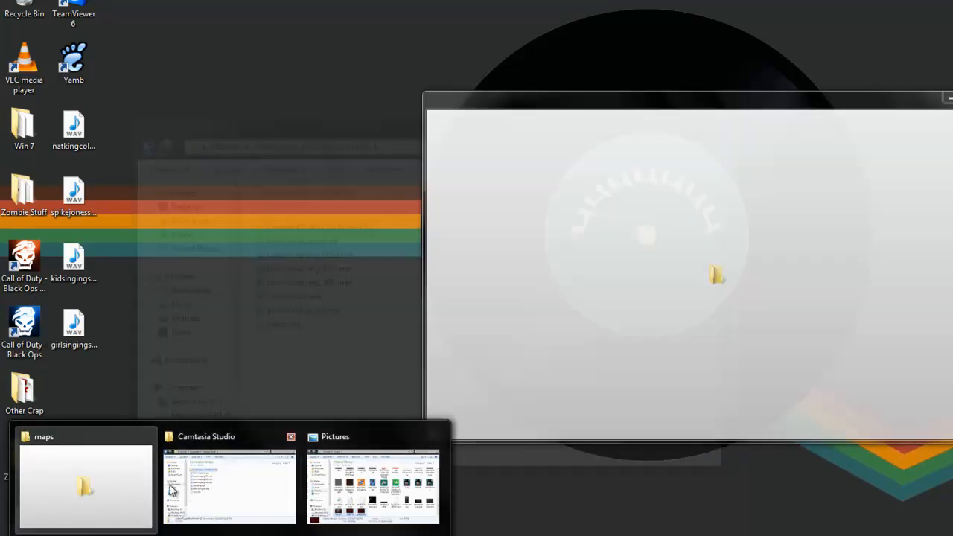
mouse_move(199, 482)
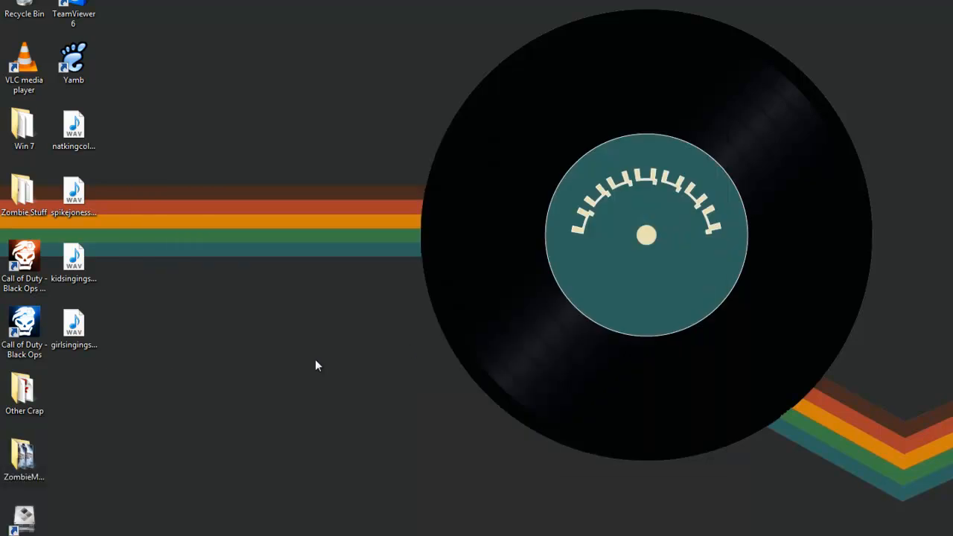
left_click_drag(951, 2, 584, 365)
key("super")
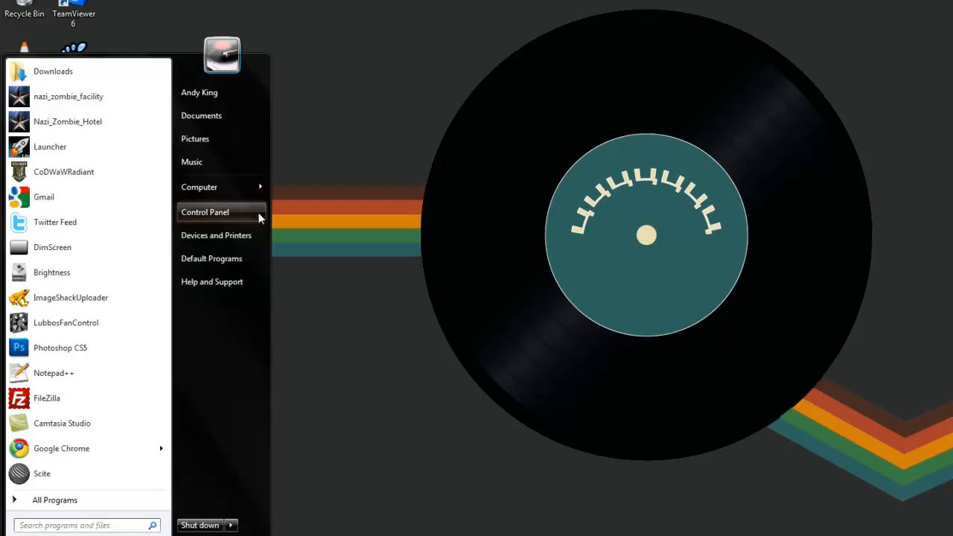
mouse_move(262, 187)
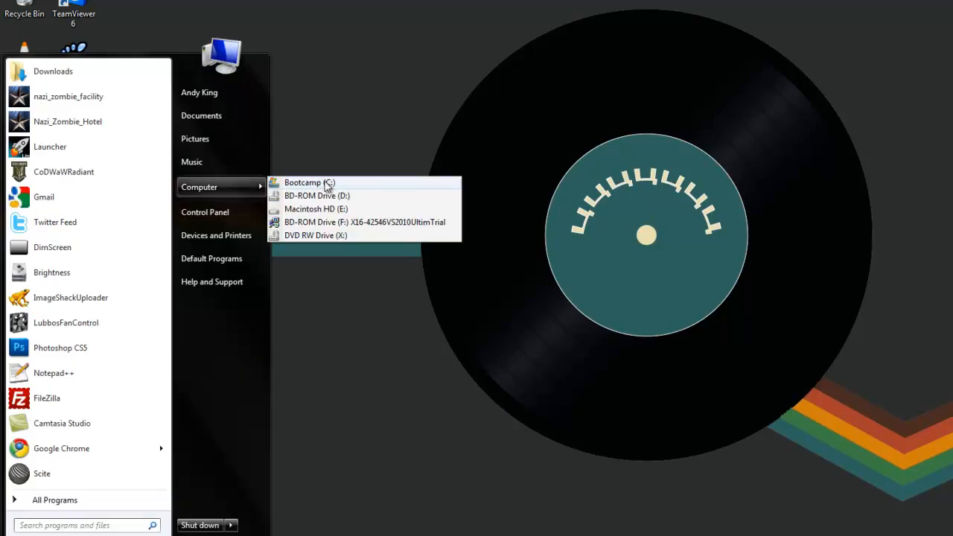
left_click(674, 102)
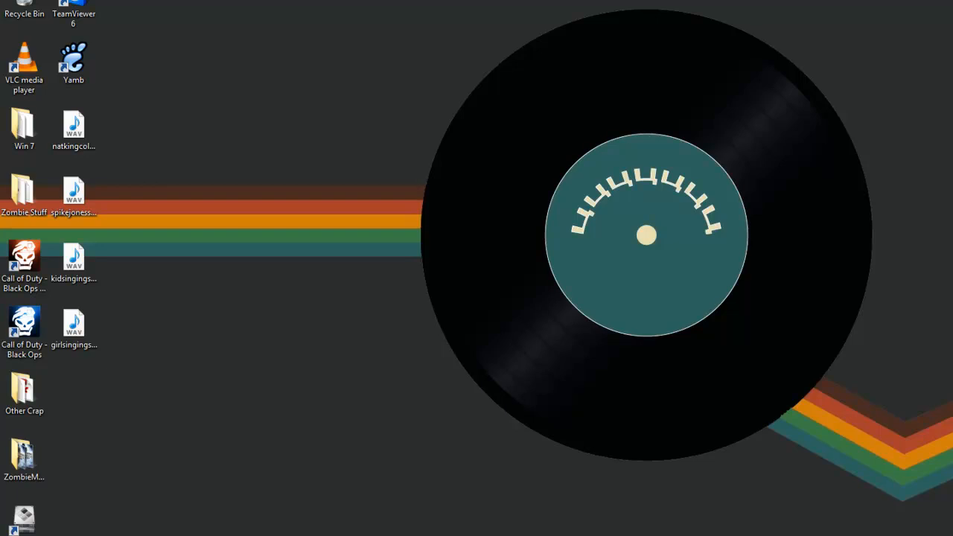
Open the Call of Duty - World at War program folder in a file window
right_click(89, 534)
left_click(133, 448)
left_click_drag(602, 219, 534, 75)
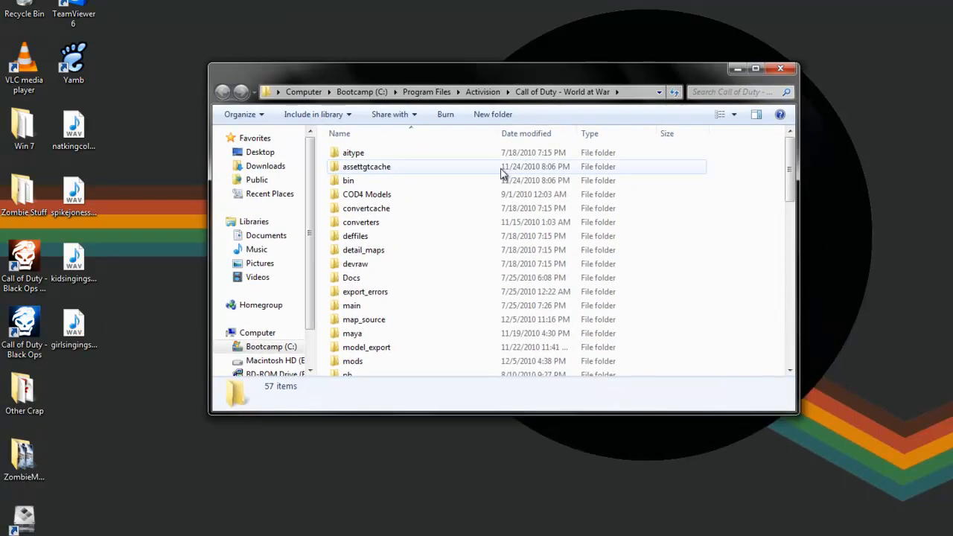
Launch XModelExporter.exe from the World at War folder, dismiss its startup messages and bring its whole window into view
scroll(501, 182, "down", 6)
scroll(501, 182, "down", 8)
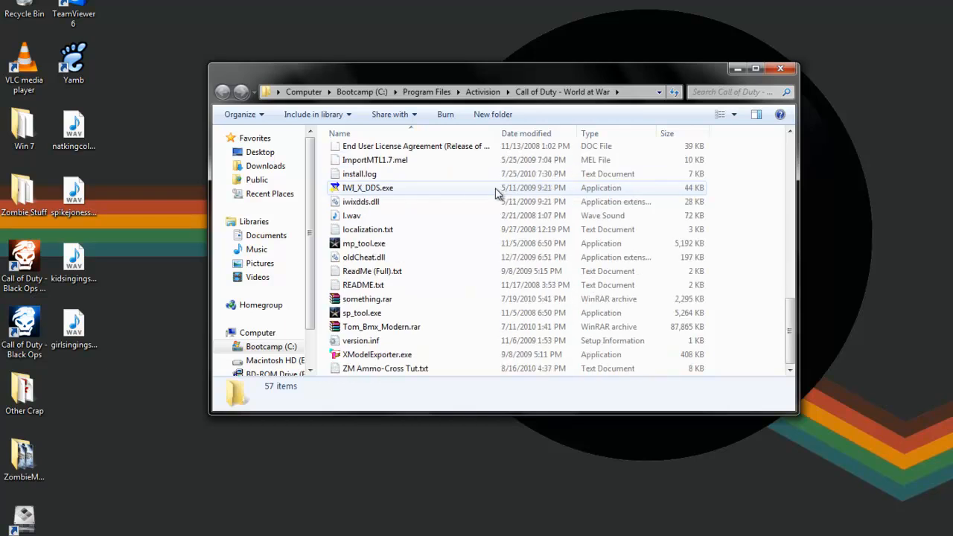
double_click(387, 354)
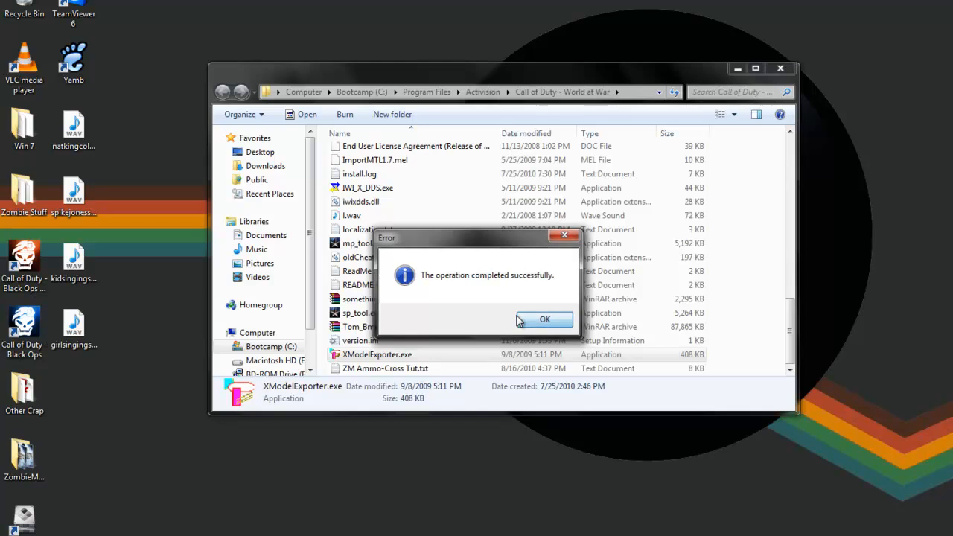
left_click(541, 318)
left_click(542, 317)
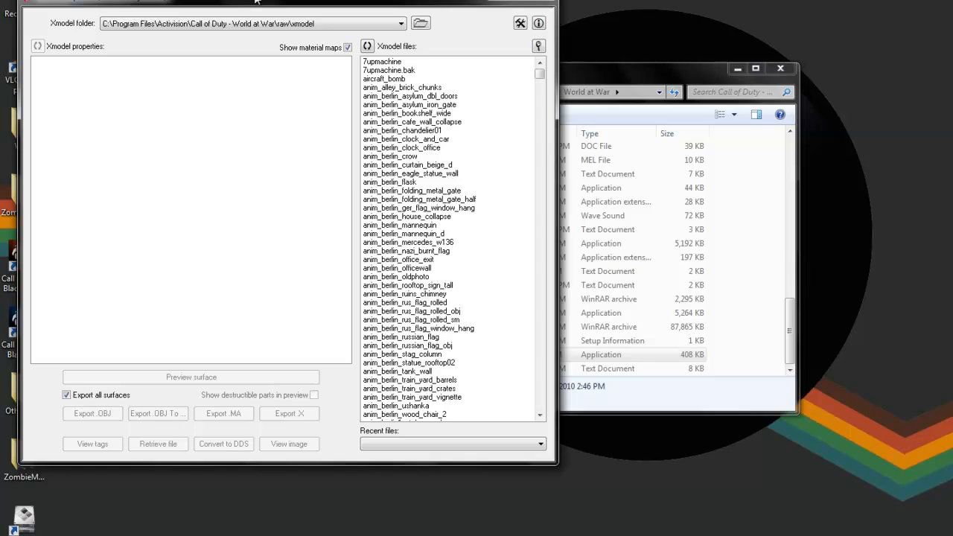
left_click_drag(255, 2, 417, 39)
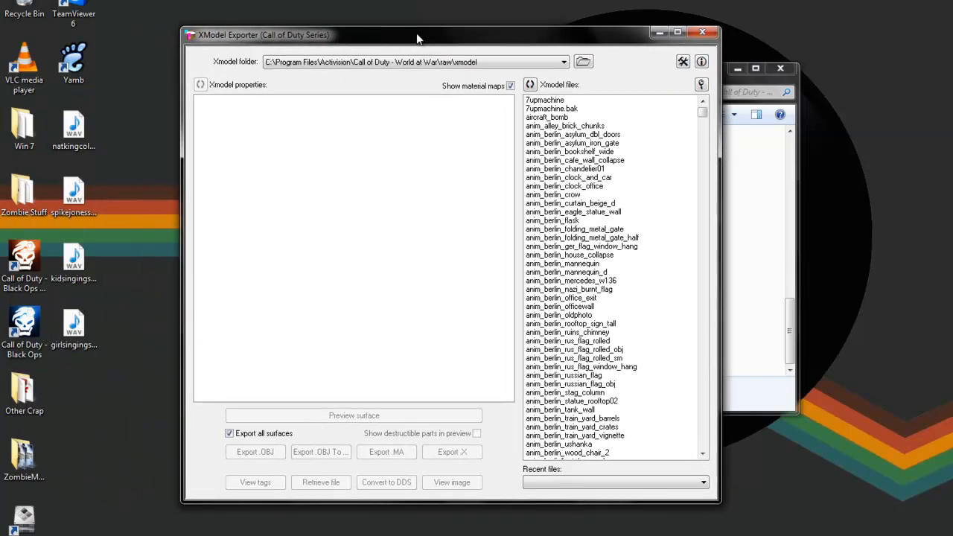
Set the Xmodel folder to C:\Program Files\Activision\Call of Duty - World at War\raw\xmodel
left_click(501, 64)
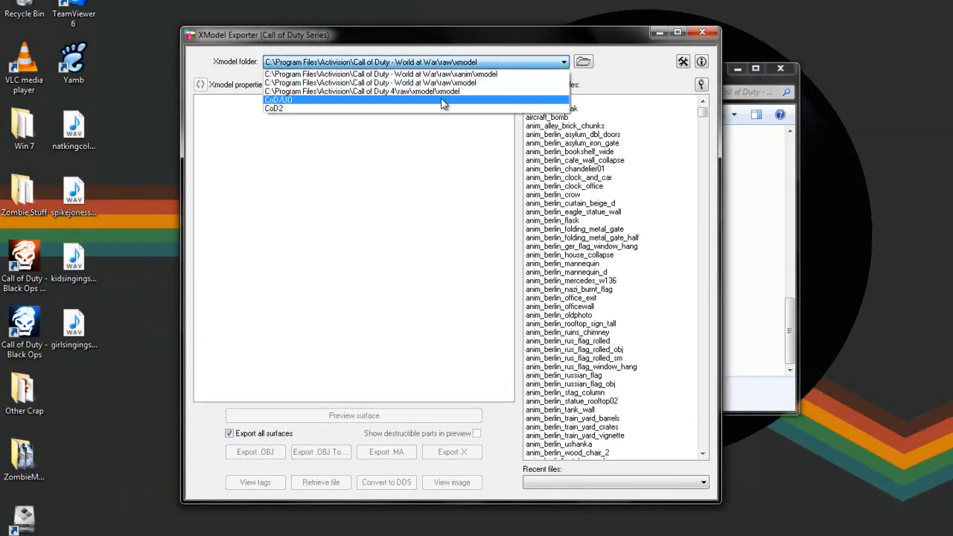
left_click(466, 84)
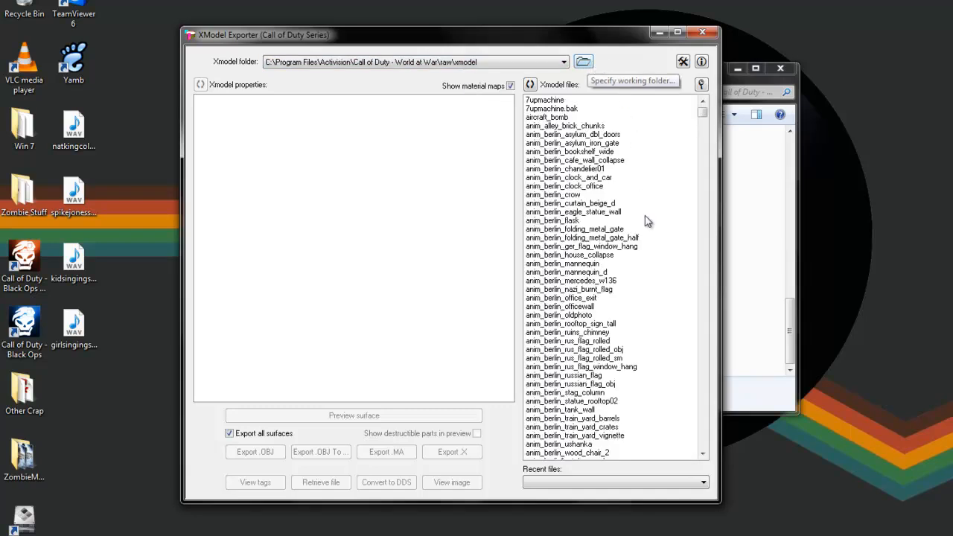
left_click_drag(703, 114, 738, 414)
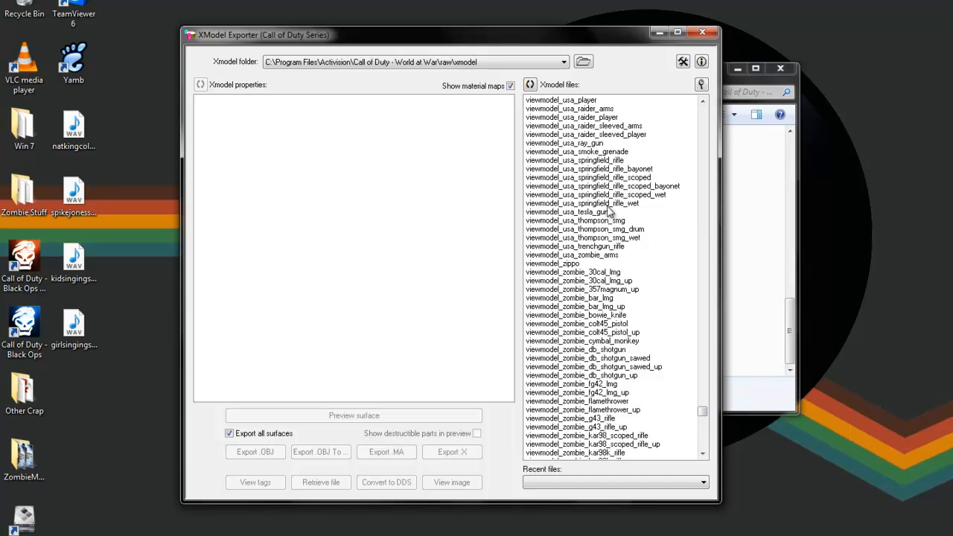
scroll(649, 260, "down", 1)
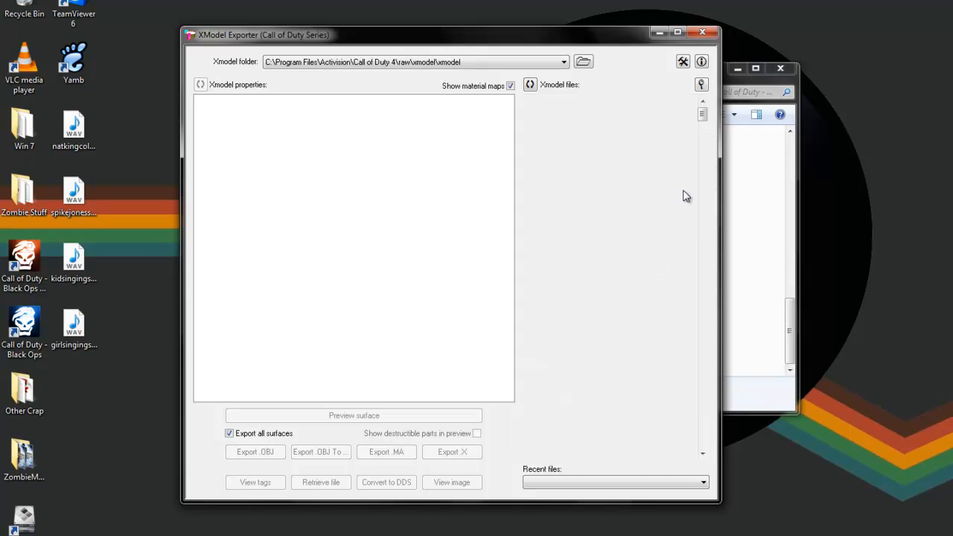
scroll(524, 61, "up", 1)
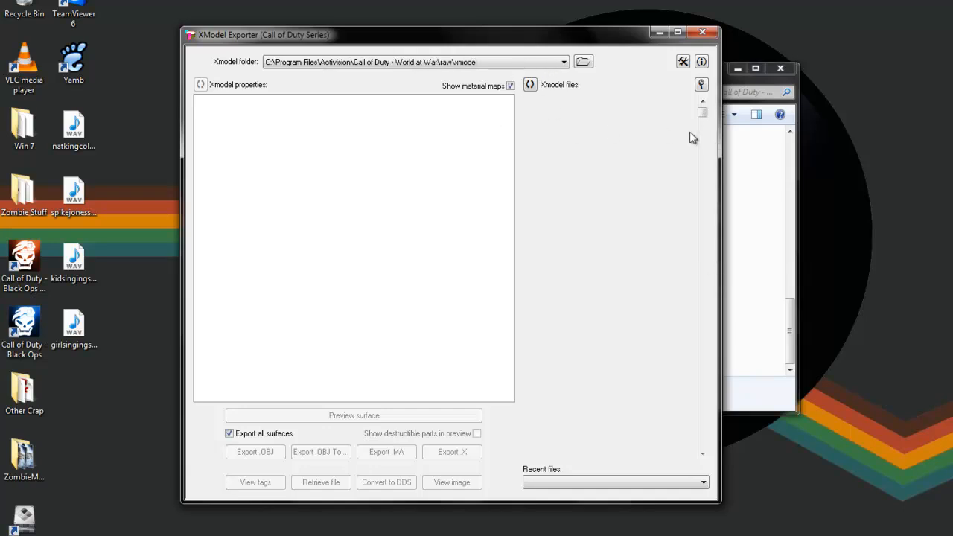
left_click(522, 62)
left_click(557, 136)
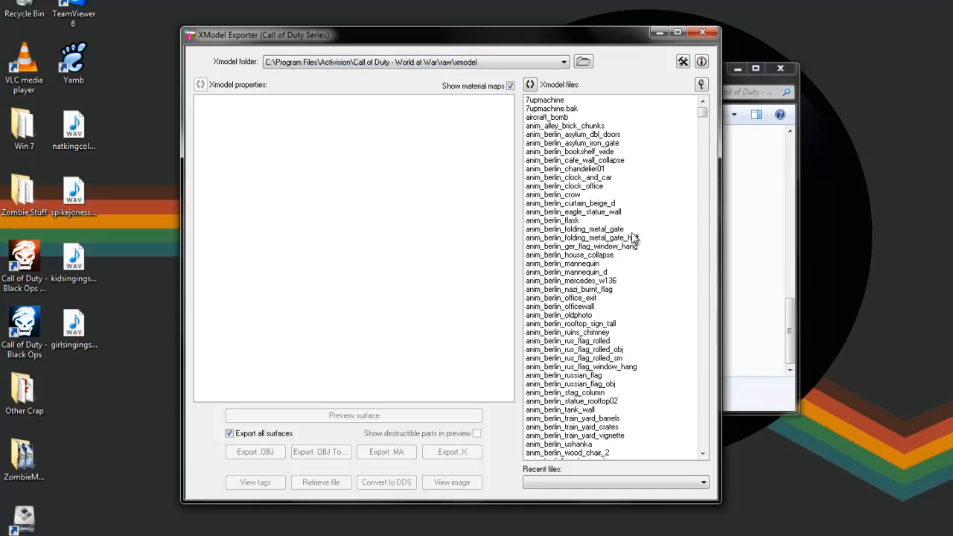
Load viewmodel_panzershark and viewmodel_rus_guardwet_player to inspect their materials and texture maps
left_click(570, 211)
left_click_drag(702, 112, 709, 428)
left_click(619, 258)
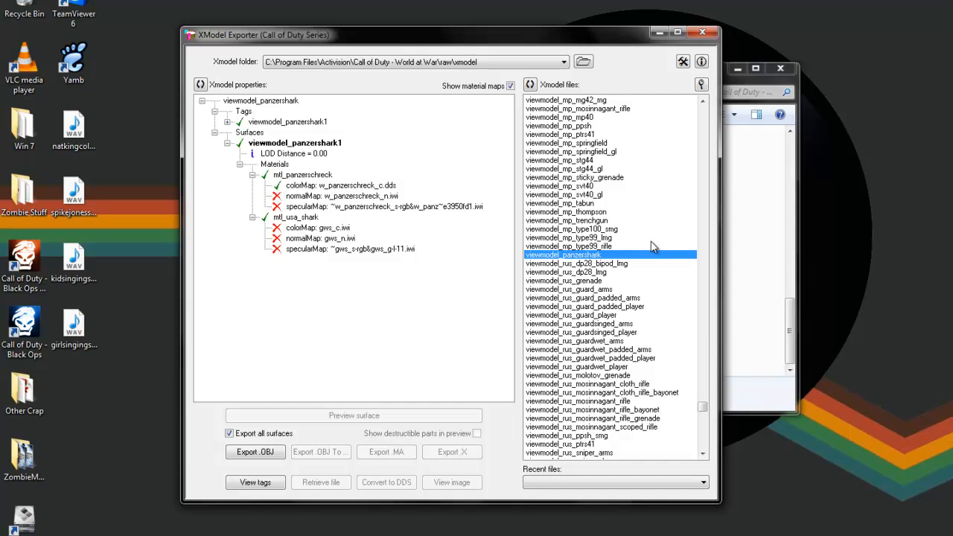
scroll(618, 283, "down", 2)
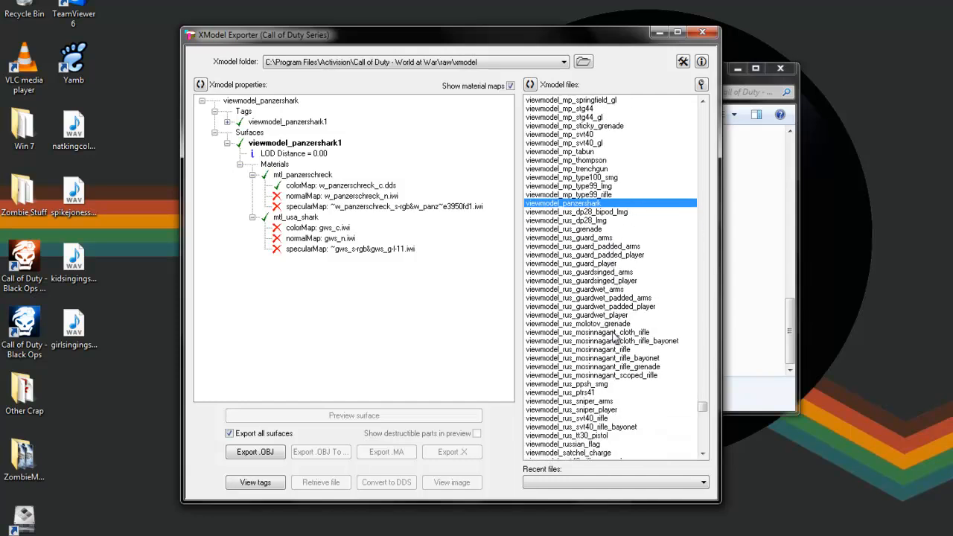
left_click(632, 316)
scroll(648, 256, "down", 2)
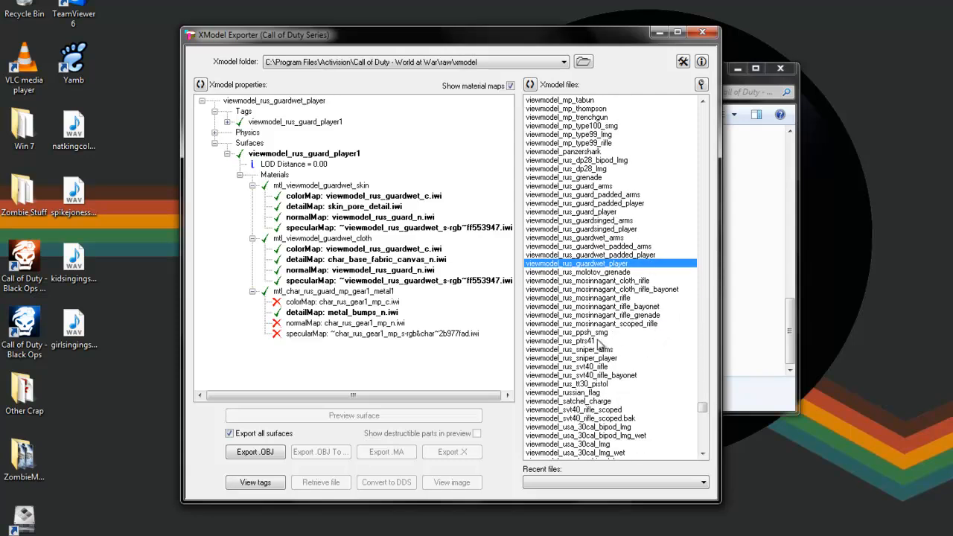
Look through the viewmodel entries in the Xmodel files list for a weapon model
scroll(600, 313, "up", 2)
scroll(601, 227, "up", 11)
scroll(633, 257, "up", 9)
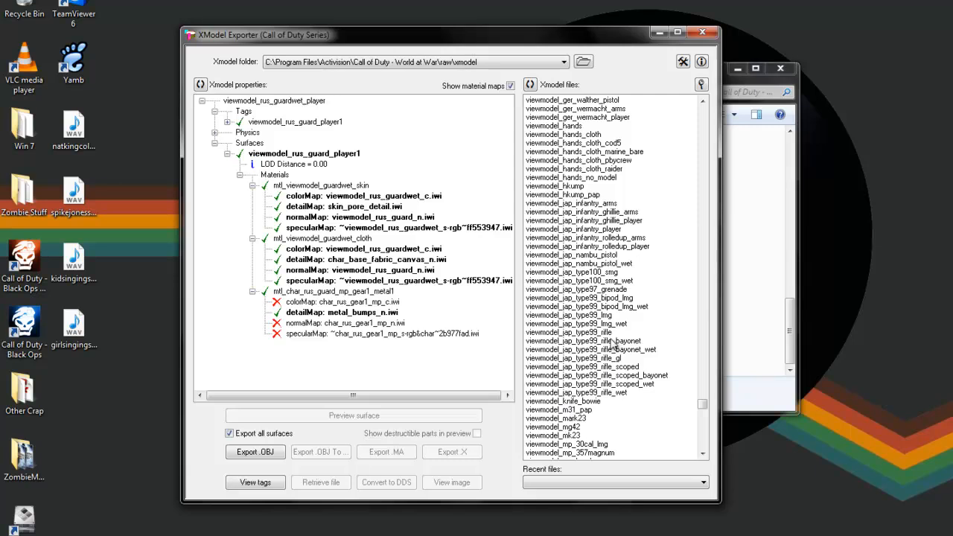
scroll(612, 344, "up", 6)
scroll(612, 170, "up", 1)
scroll(625, 242, "up", 3)
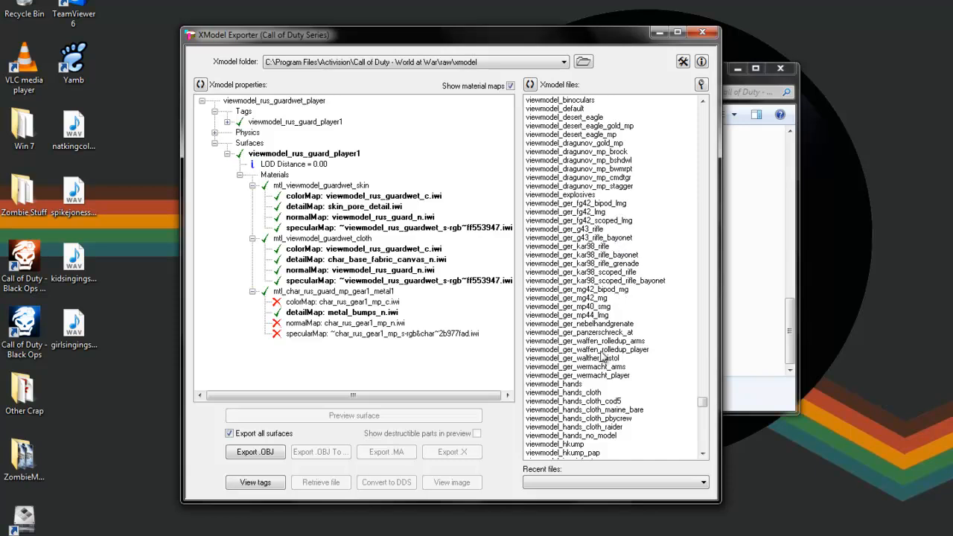
scroll(609, 238, "up", 2)
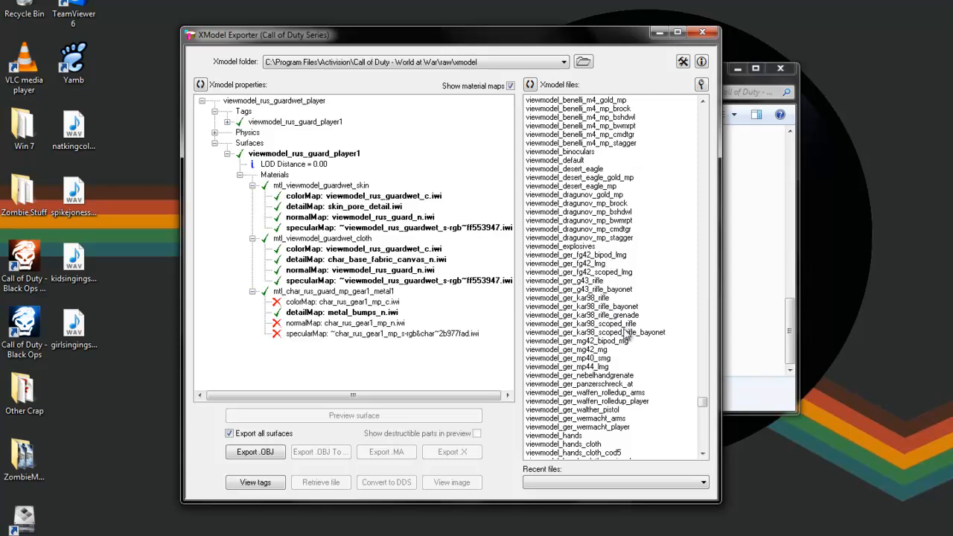
scroll(630, 357, "down", 7)
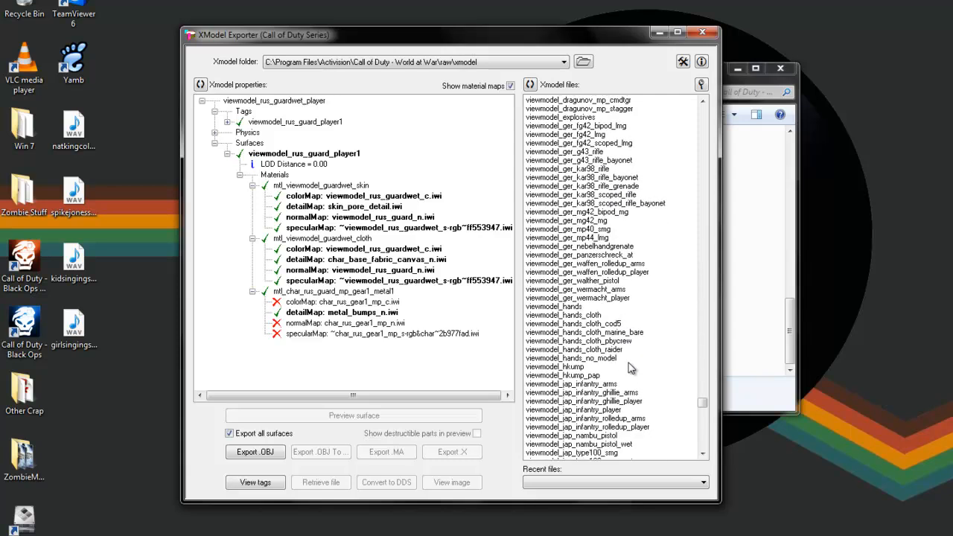
scroll(630, 360, "down", 14)
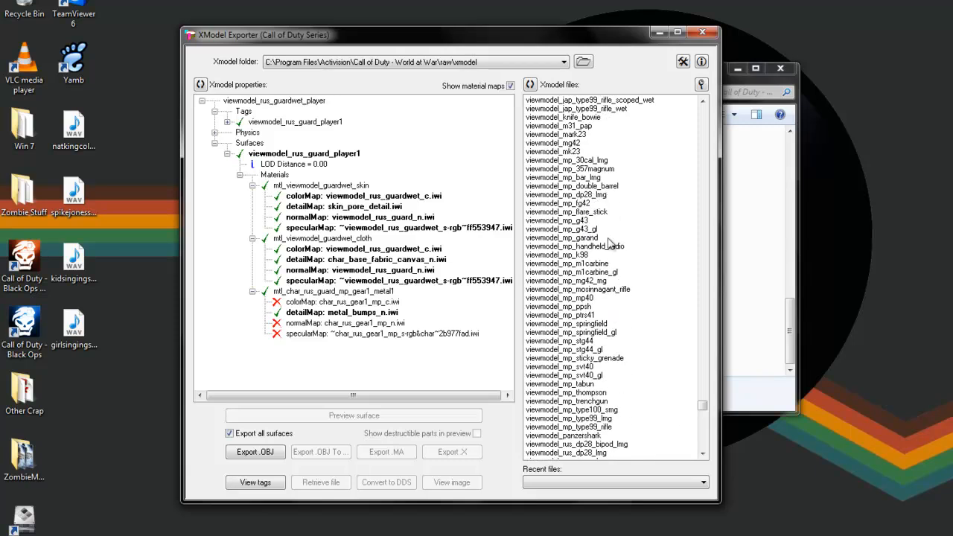
Load viewmodel_mp_g43 and viewmodel_mp_svt40 to examine which of their material maps are missing
left_click(586, 221)
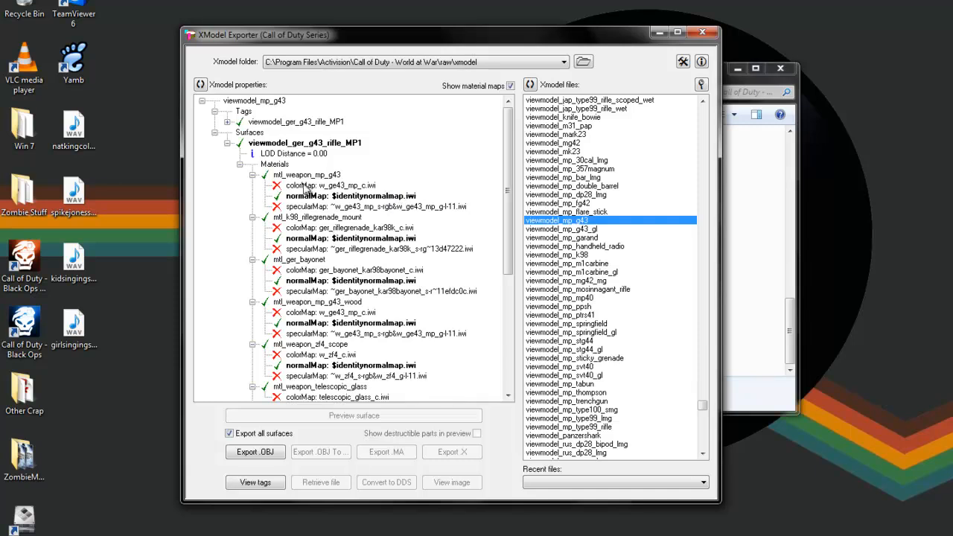
mouse_move(509, 248)
left_mouse_down()
mouse_move(512, 365)
mouse_move(507, 239)
left_mouse_up()
left_click(578, 367)
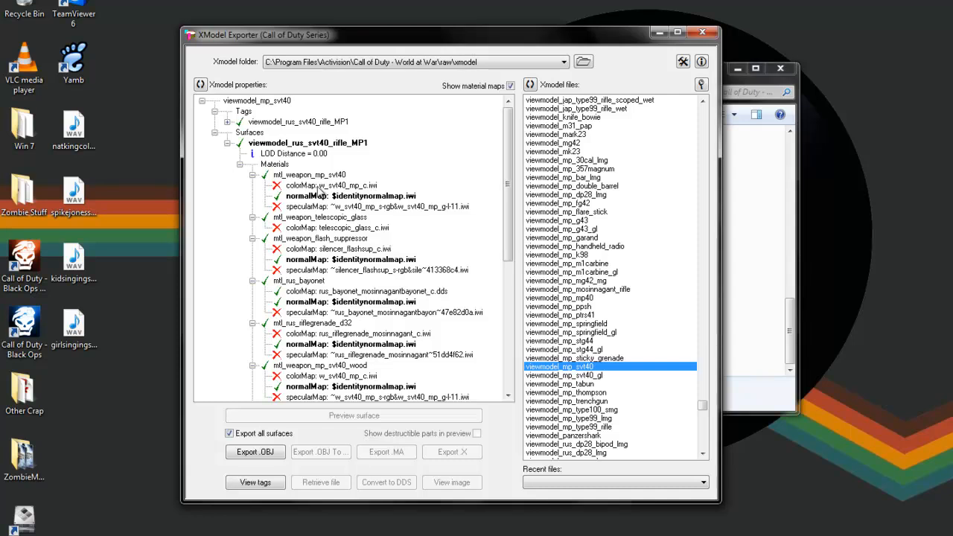
Examine the material maps of viewmodel_rus_svt40_rifle and viewmodel_rus_ptrs41, including the file options available for the colorMap w_svt40_c.dds
scroll(617, 301, "down", 9)
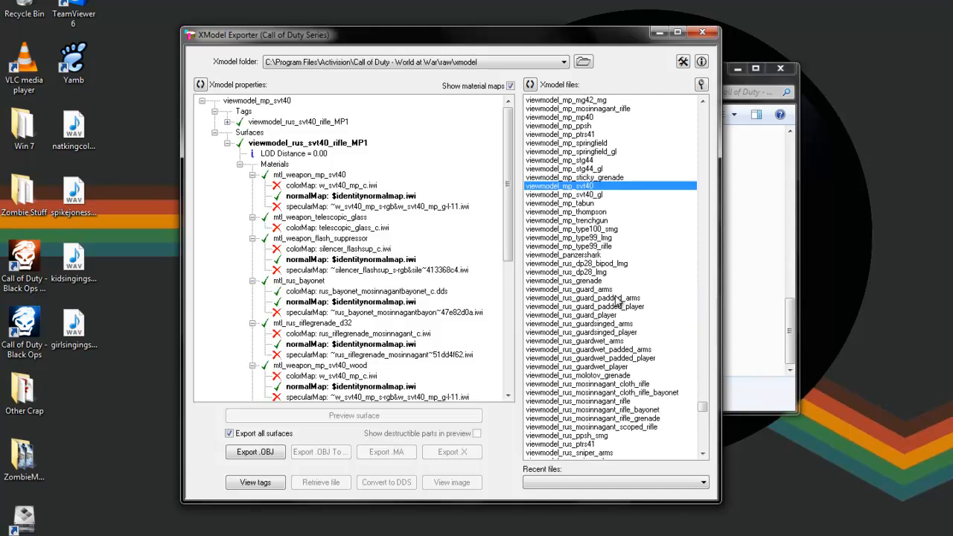
left_click(590, 418)
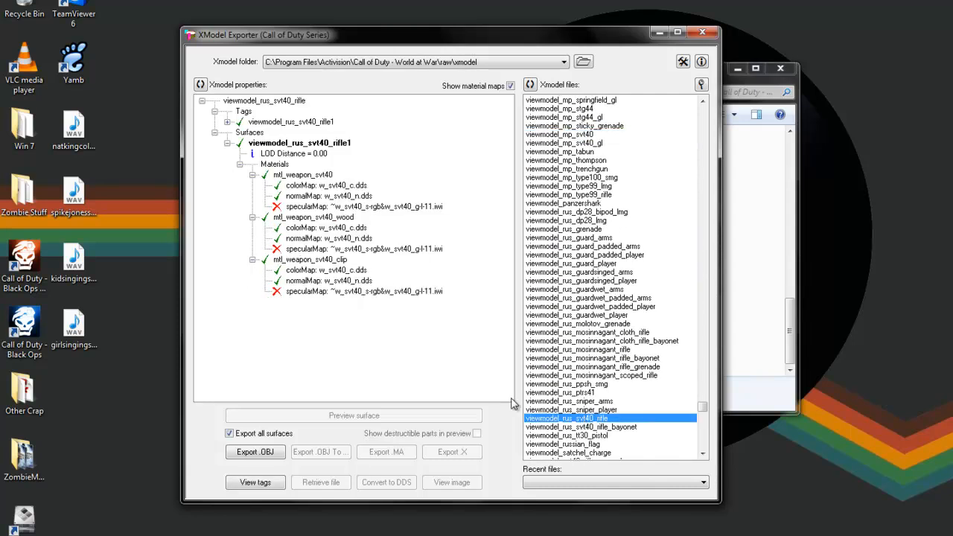
left_click(311, 187)
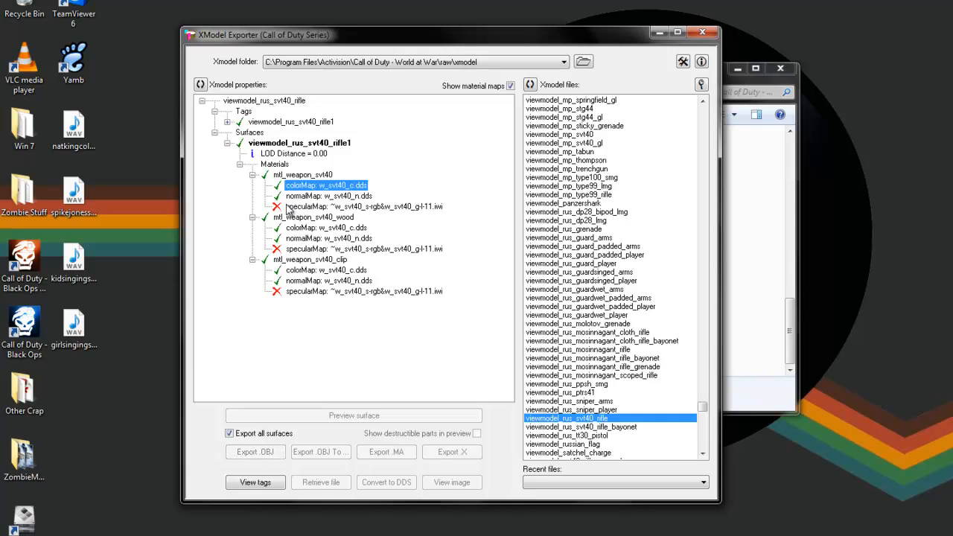
right_click(316, 185)
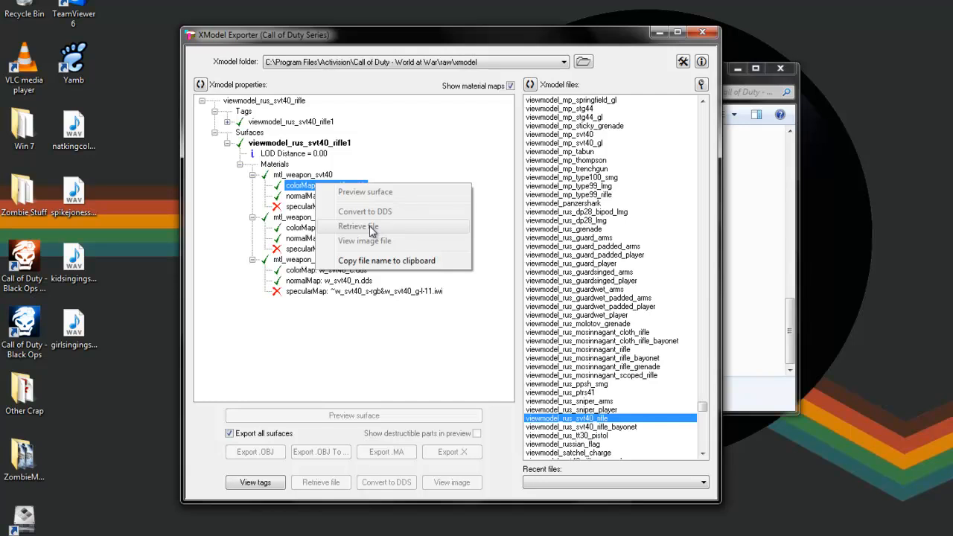
left_click(304, 227)
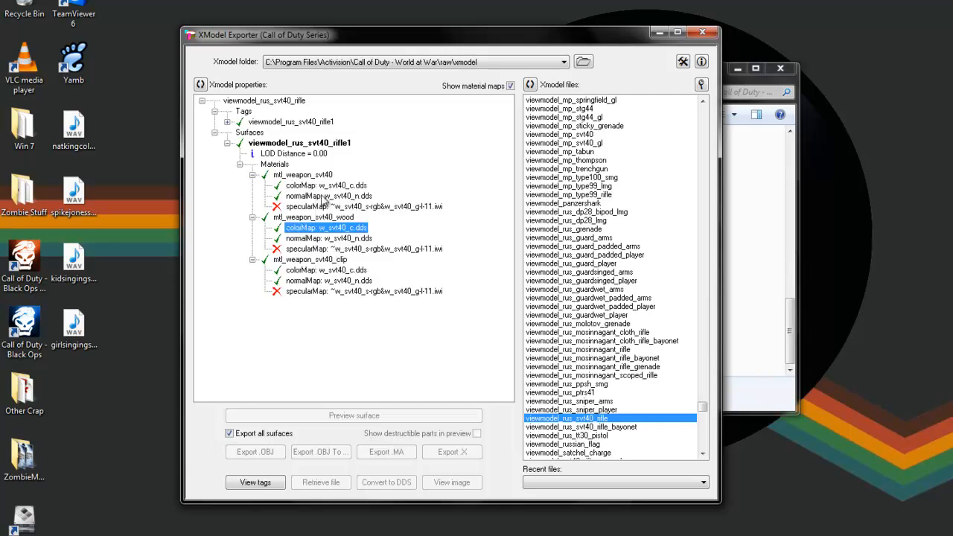
left_click(585, 393)
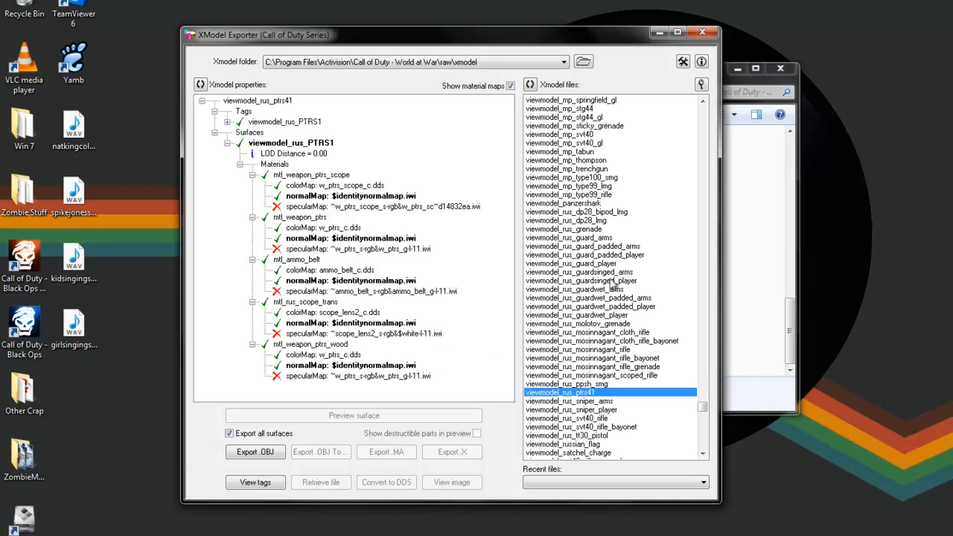
Load viewmodel_mp_stg44 and try to retrieve the colorMap file weapon_stg44_mp_c.iwi of the mtl_weapon_mp_mp44 material
left_click(591, 110)
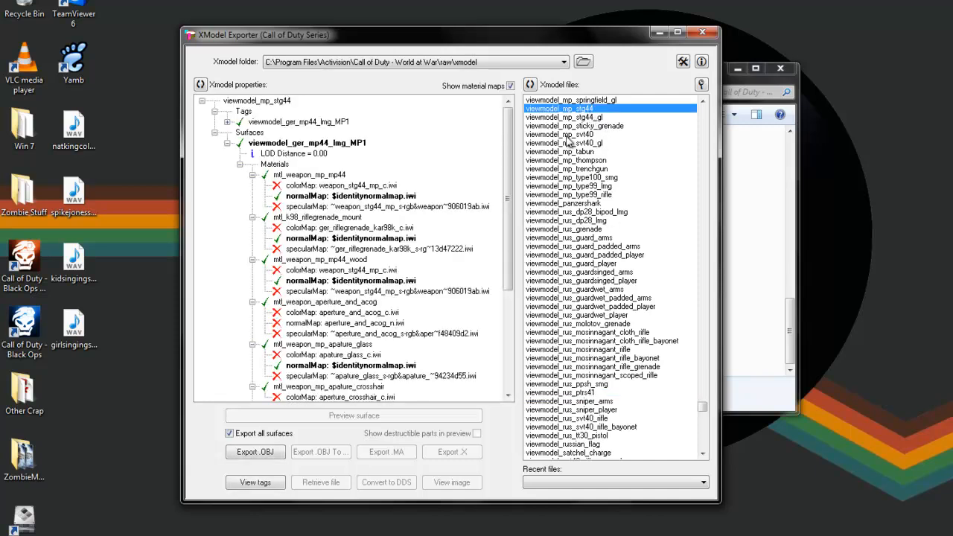
left_click(341, 185)
right_click(348, 187)
left_click(391, 231)
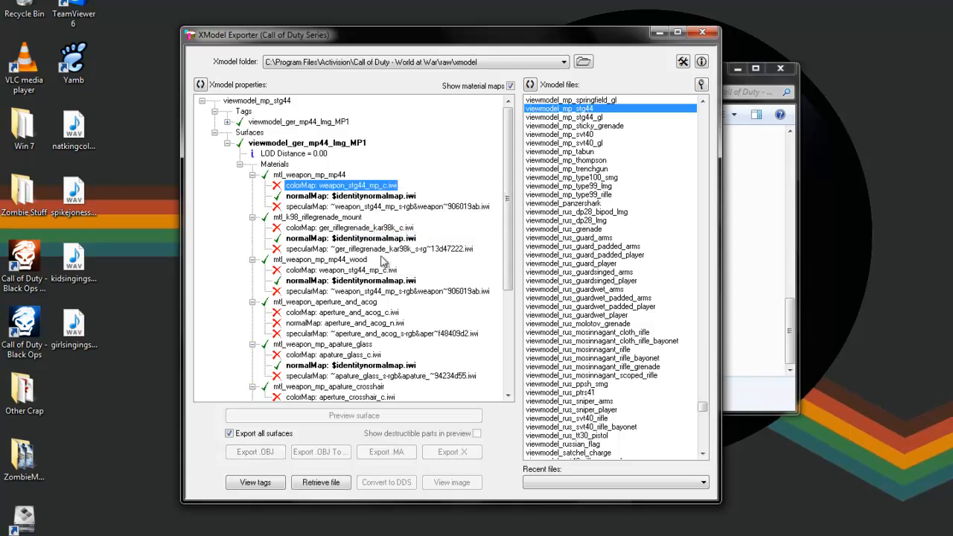
Retrieve the colorMap weapon_stg44_mp_c of the mtl_weapon_mp_mp44 material as a DDS file
left_click(297, 187)
right_click(314, 186)
left_click(305, 196)
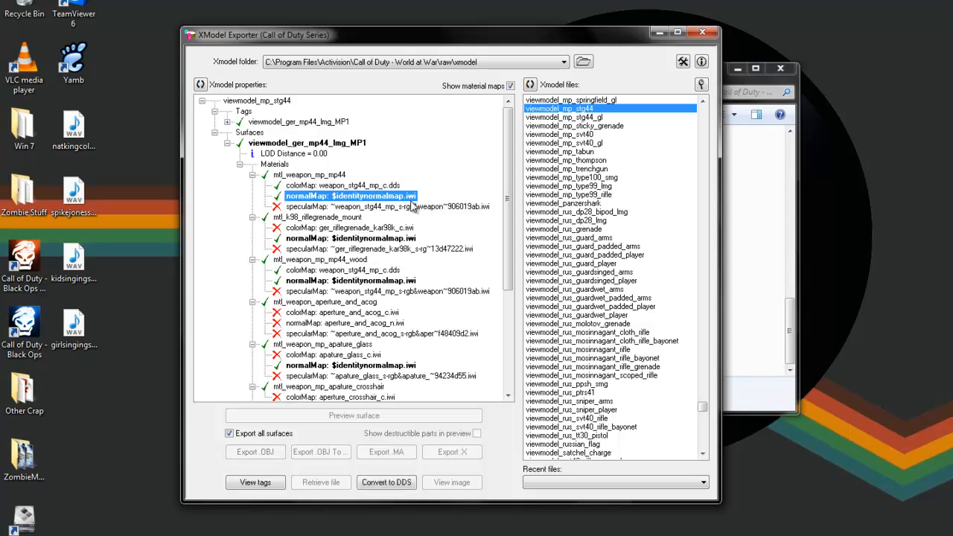
Examine the file options available for the colorMap weapon_stg44_mp_c.dds and the normalMap of the mtl_weapon_mp_mp44 material
left_click(396, 186)
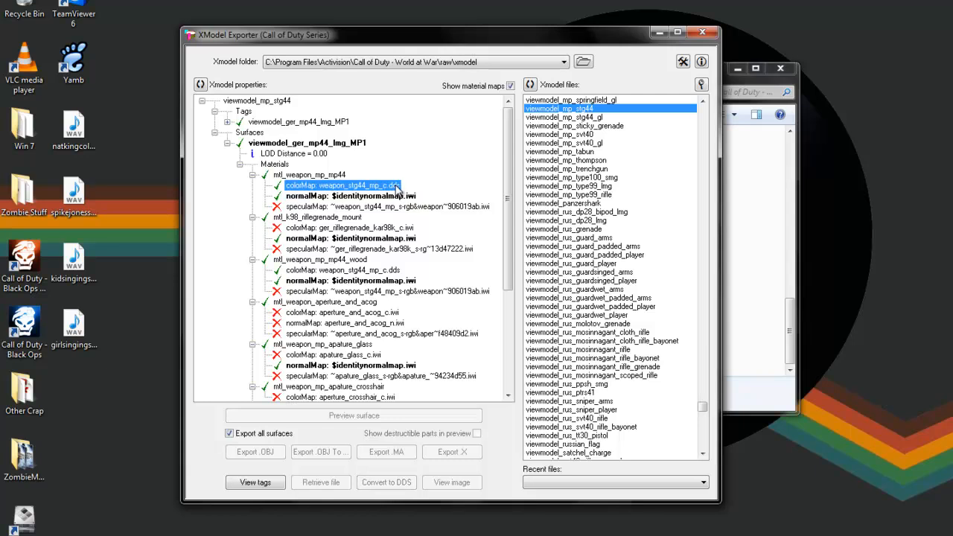
right_click(384, 190)
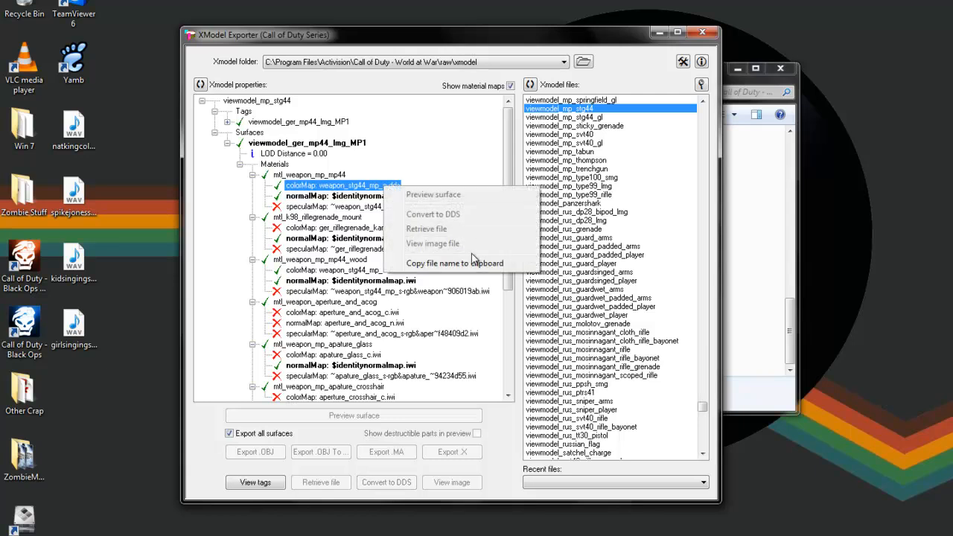
left_click(347, 186)
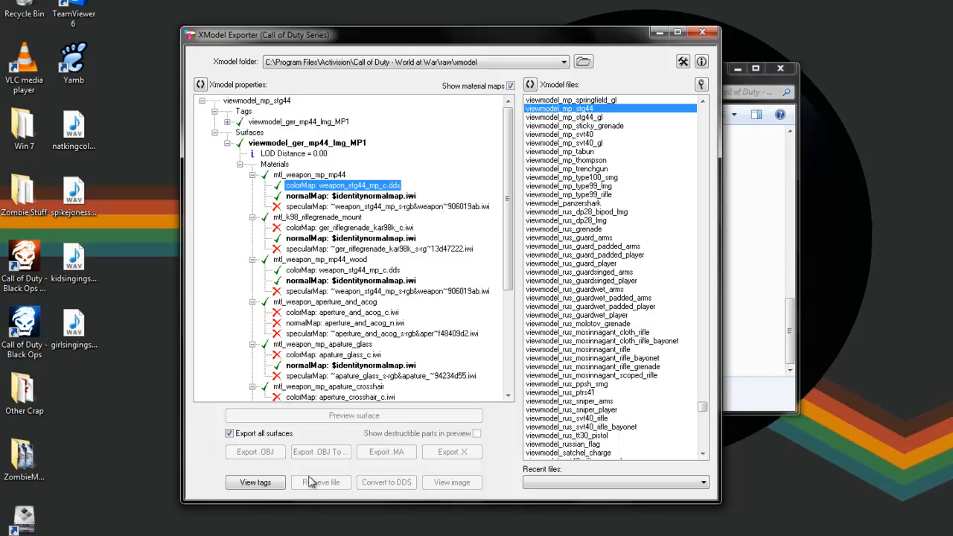
right_click(370, 188)
left_click(339, 196)
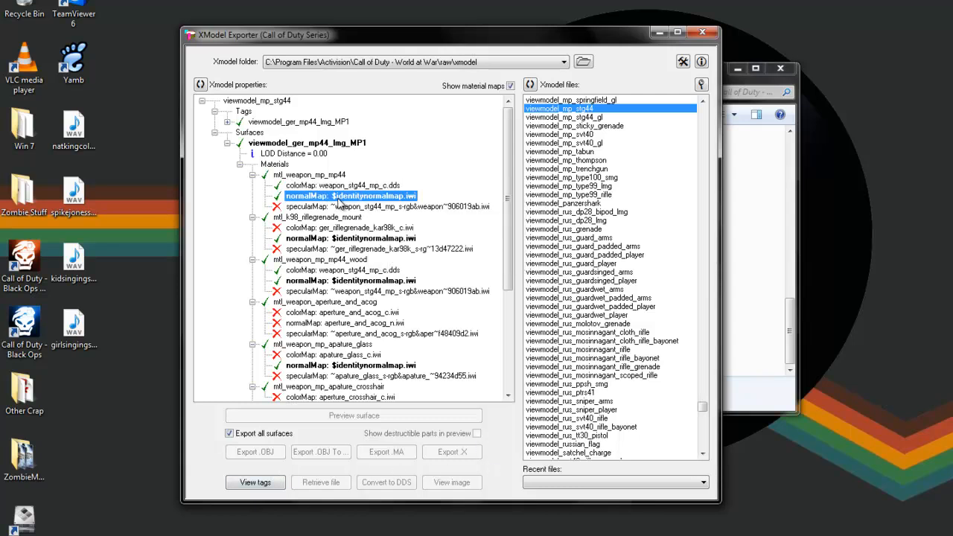
right_click(339, 198)
left_click(328, 221)
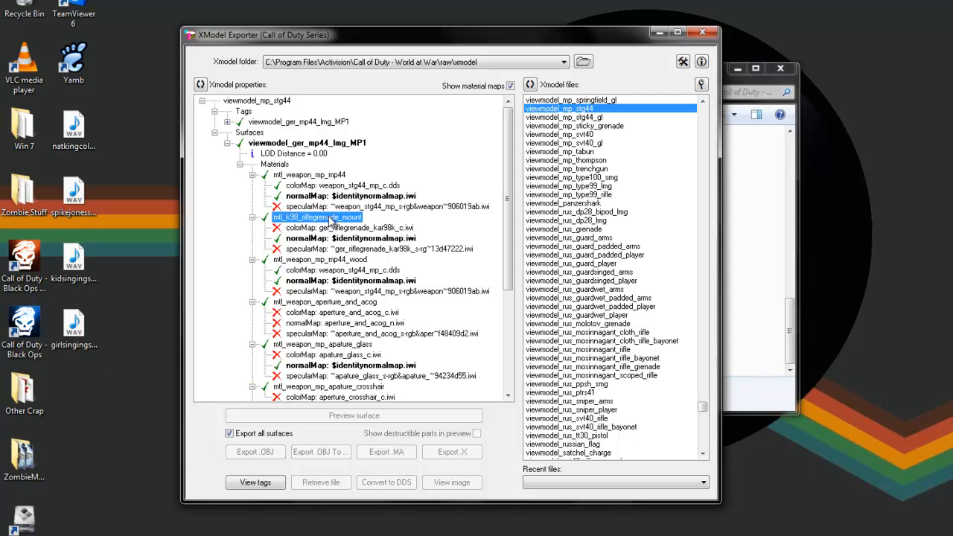
left_click(387, 186)
Load viewmodel_rus_svt40_rifle and examine the colorMap, normalMap and specularMap of its mtl_weapon_svt40 material
left_click(597, 419)
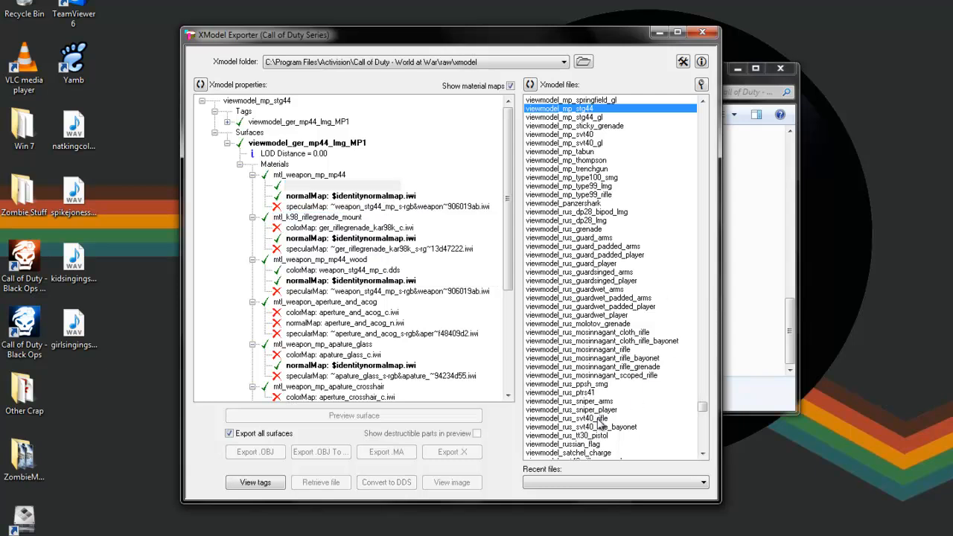
left_click(321, 196)
left_click(333, 186)
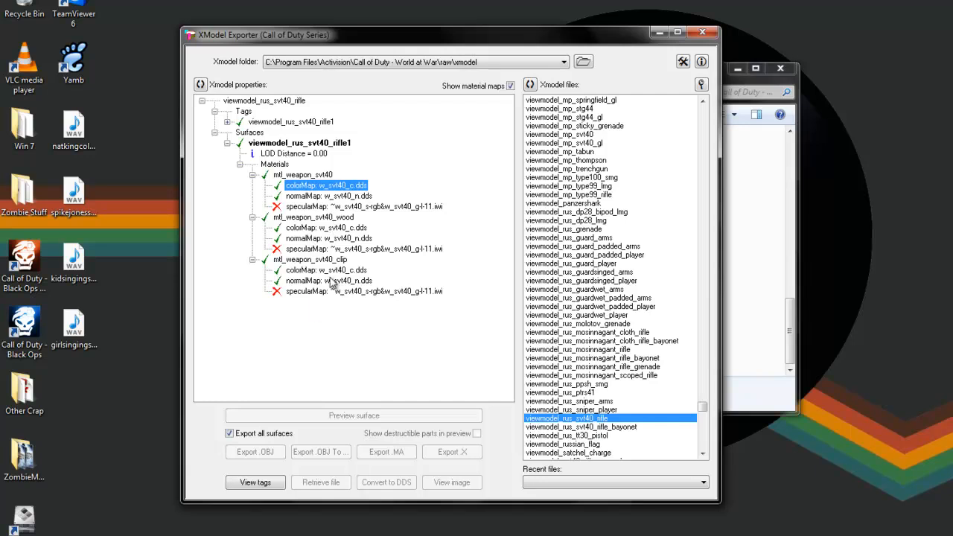
left_click(344, 208)
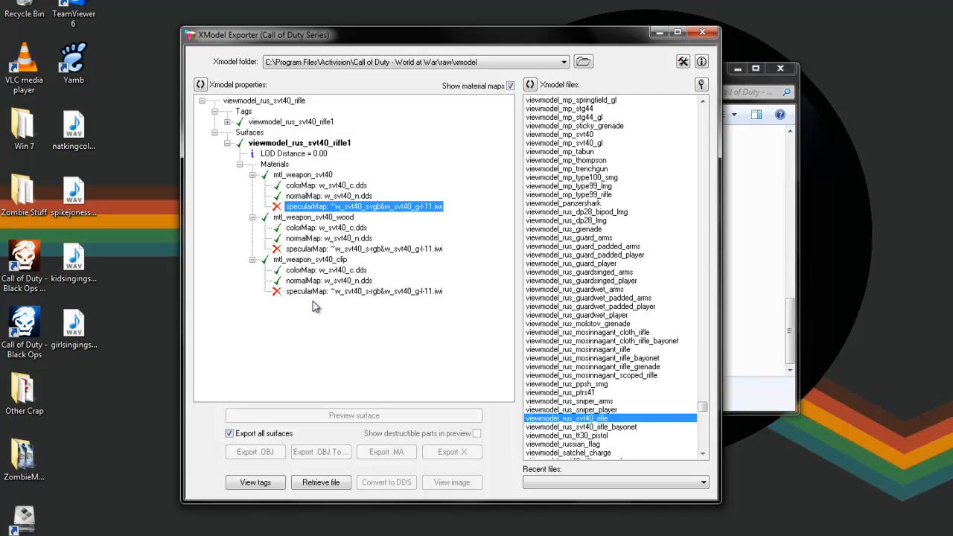
Try to preview the viewmodel_rus_svt40_rifle1 surface, and close the program
left_click(311, 145)
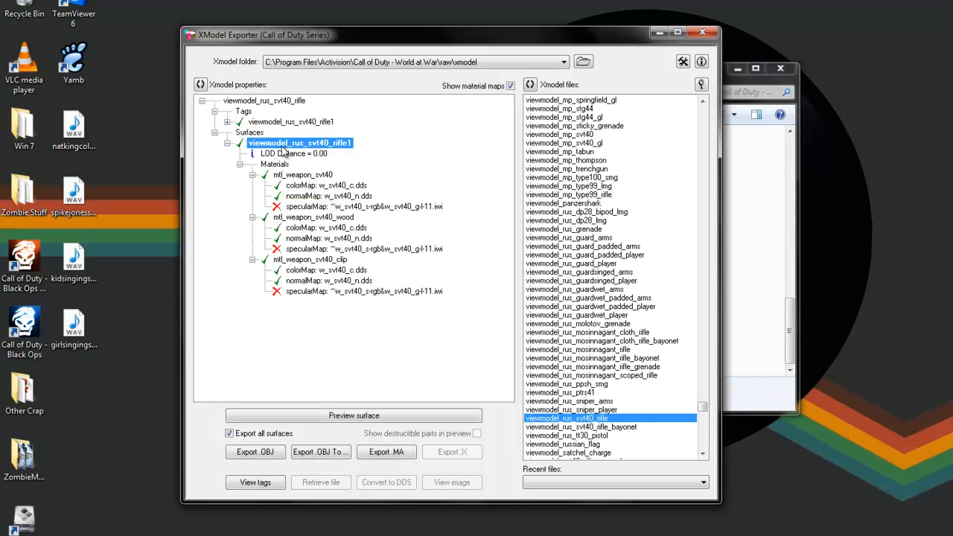
left_click(382, 416)
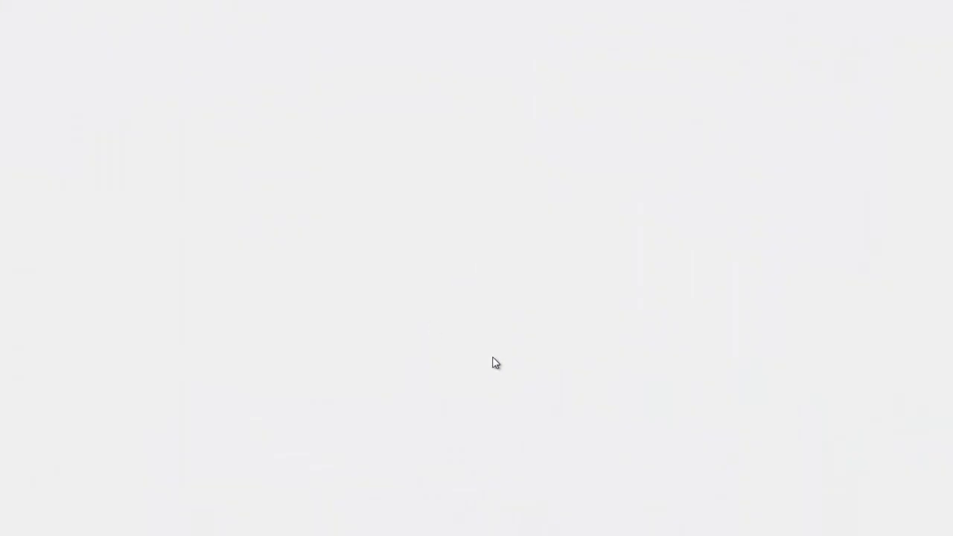
left_click(408, 284)
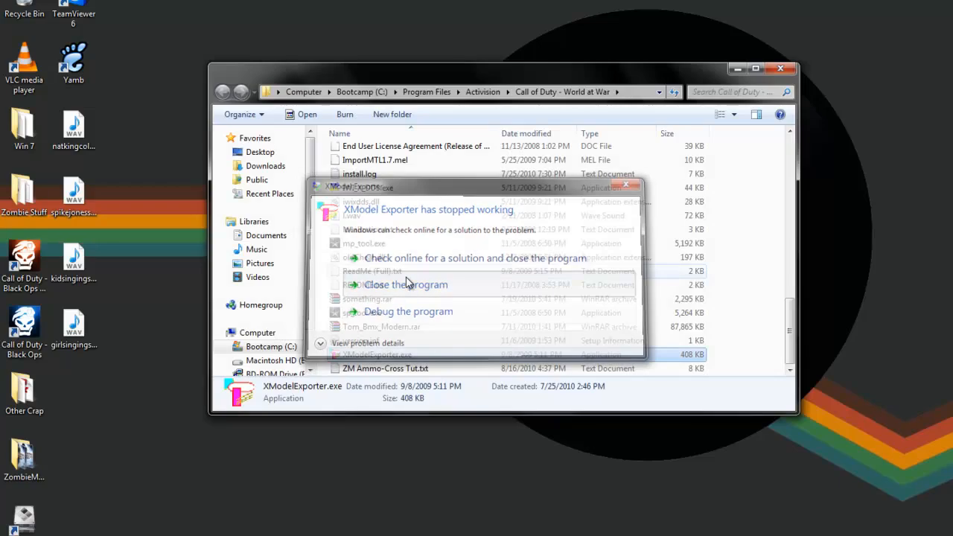
Start XModelExporter.exe again from the Call of Duty - World at War folder and dismiss its startup messages
double_click(405, 359)
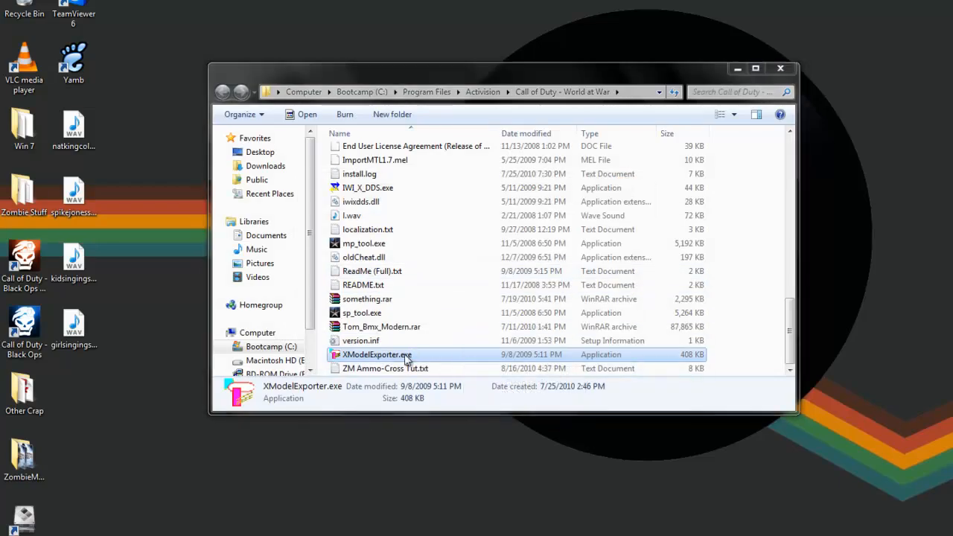
left_click(544, 319)
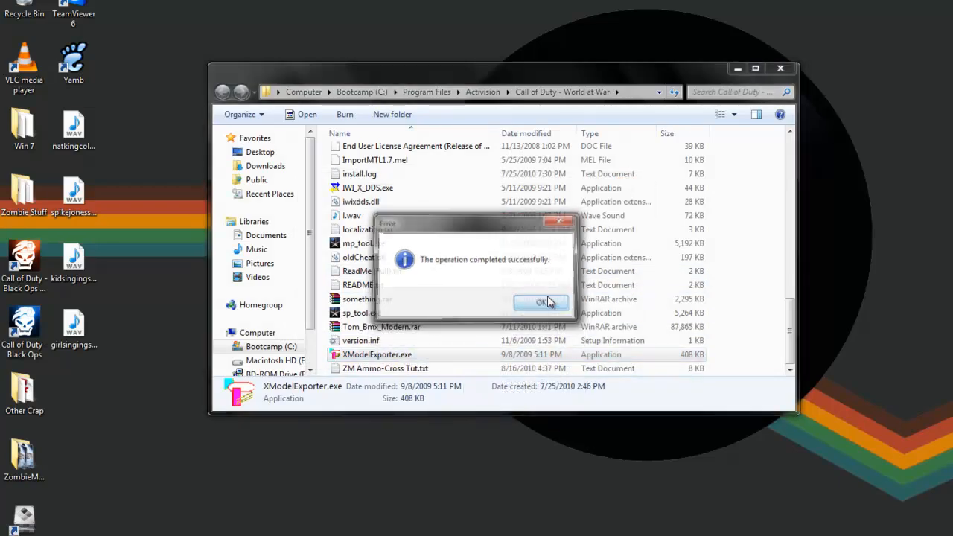
left_click(543, 304)
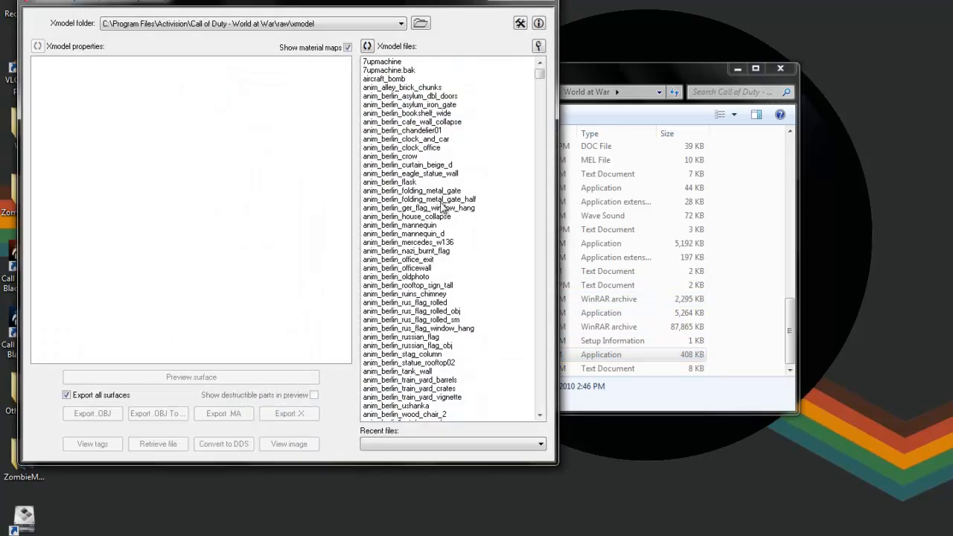
Find viewmodel_rus_svt40_rifle among the Xmodel files and load it
left_click(439, 192)
key("v")
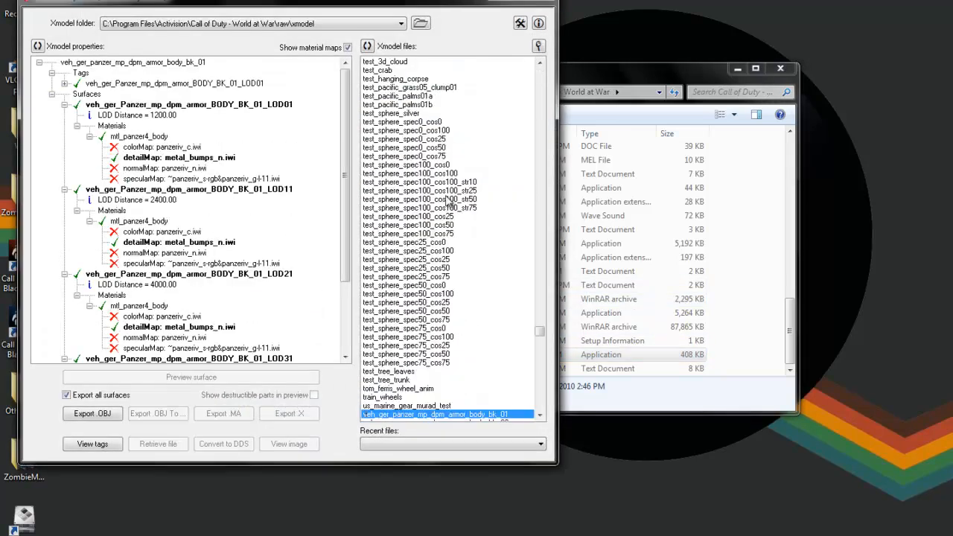
scroll(444, 195, "down", 7)
left_click_drag(541, 332, 549, 374)
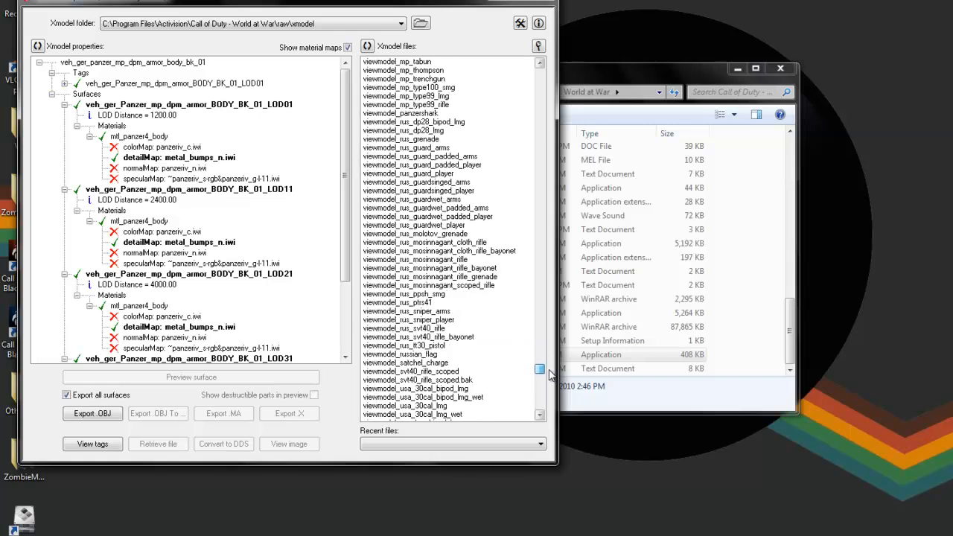
left_click(432, 329)
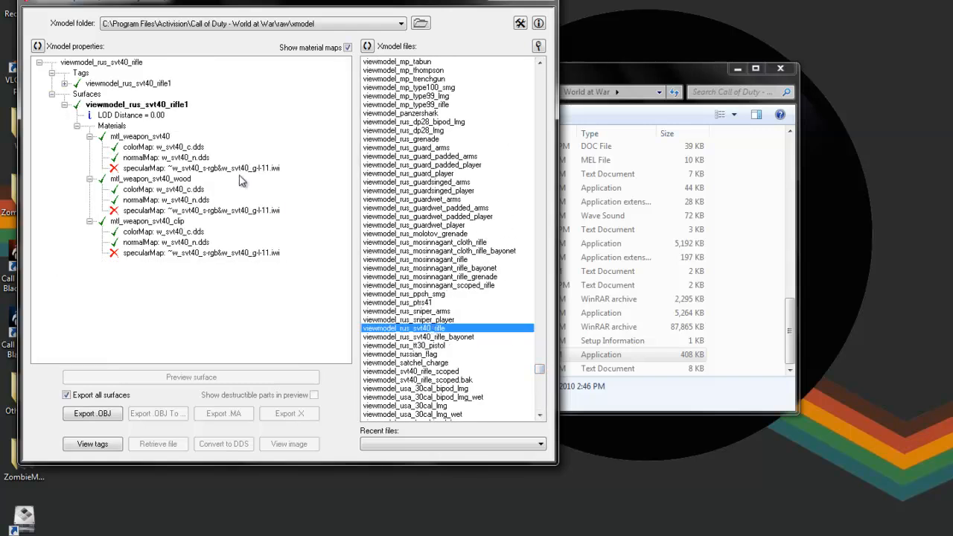
Export the viewmodel_rus_svt40_rifle1 surface in MA format with the skin bound to the skeleton
left_click(97, 104)
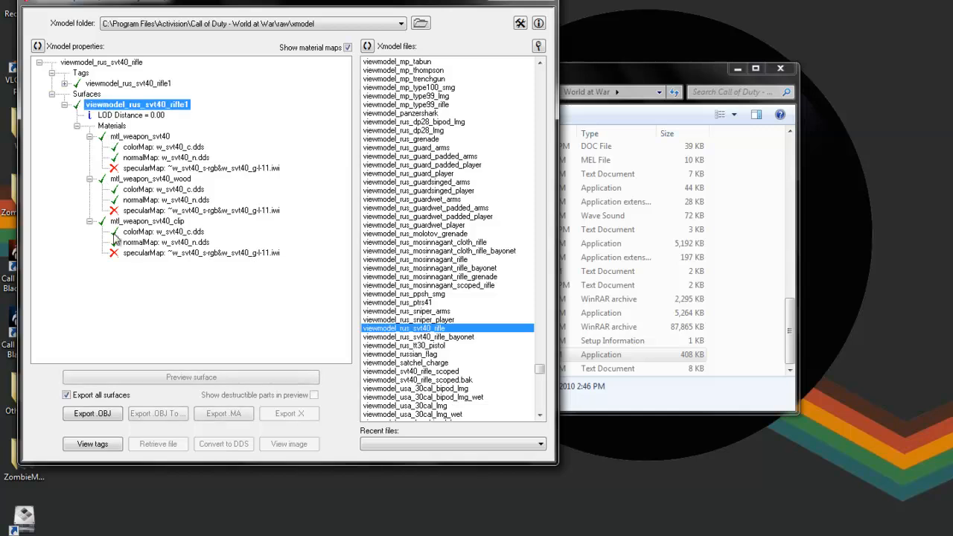
left_click(225, 415)
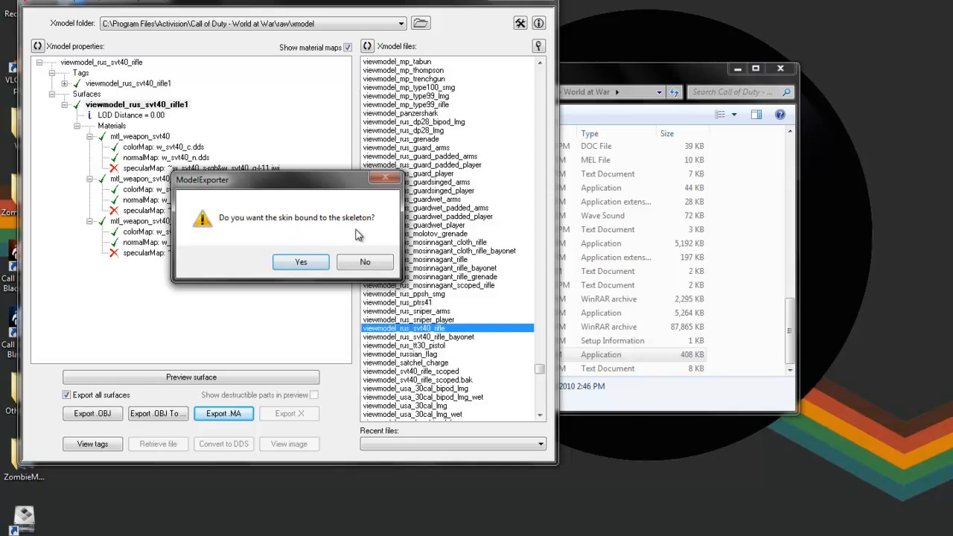
left_click(298, 263)
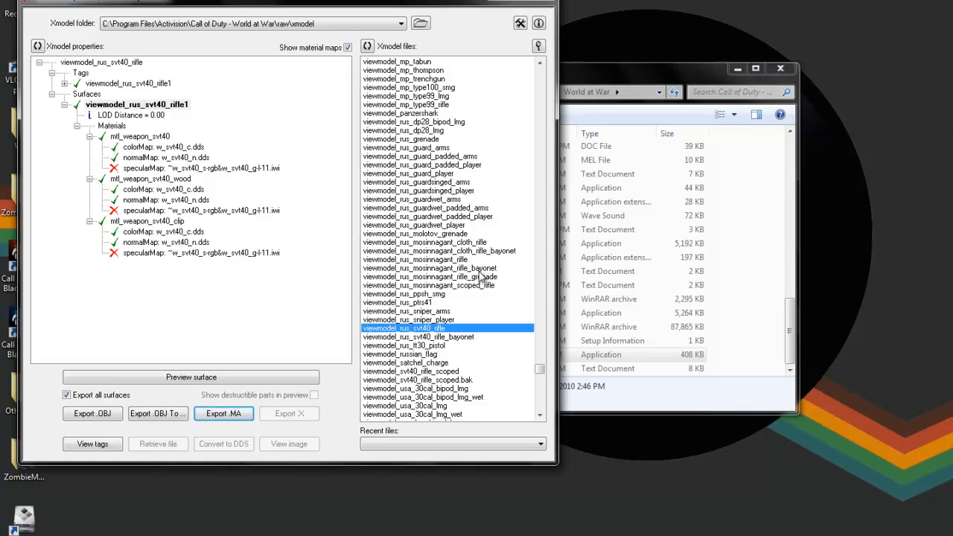
Load viewmodel_ger_kar98_scoped_rifle and export its viewmodel_ger_kar98_scope_rifle1 surface in MA format with the skin bound to the skeleton
mouse_move(545, 378)
left_mouse_down()
mouse_move(545, 347)
mouse_move(543, 370)
left_mouse_up()
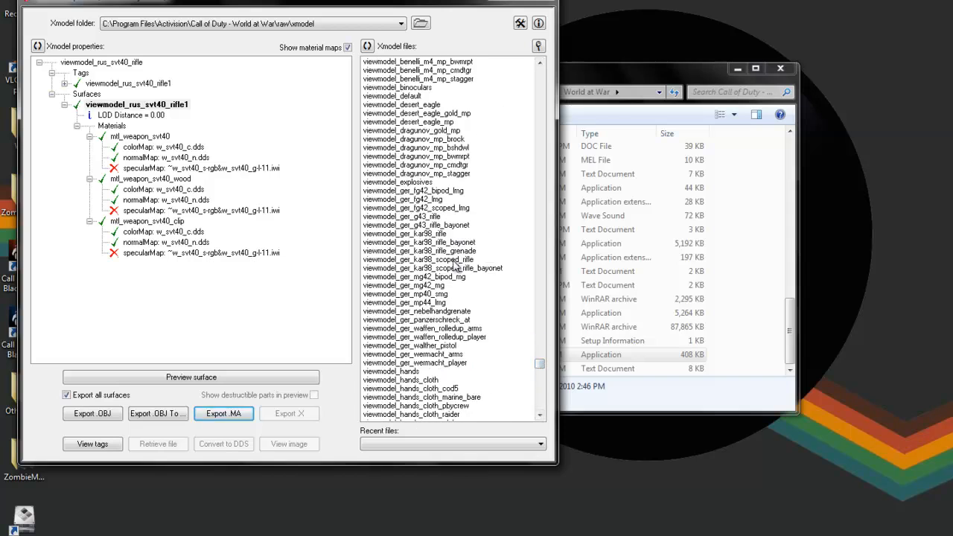
left_click(425, 261)
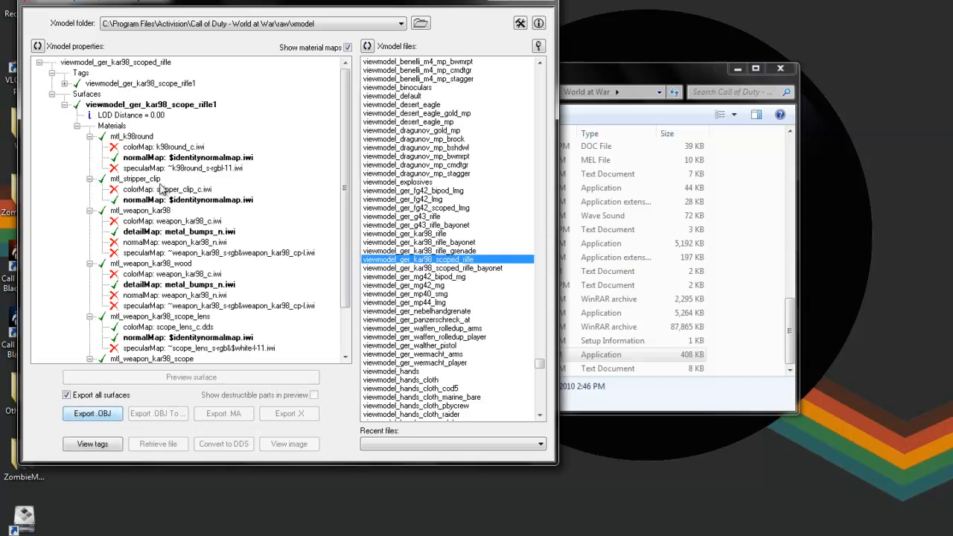
left_click(190, 104)
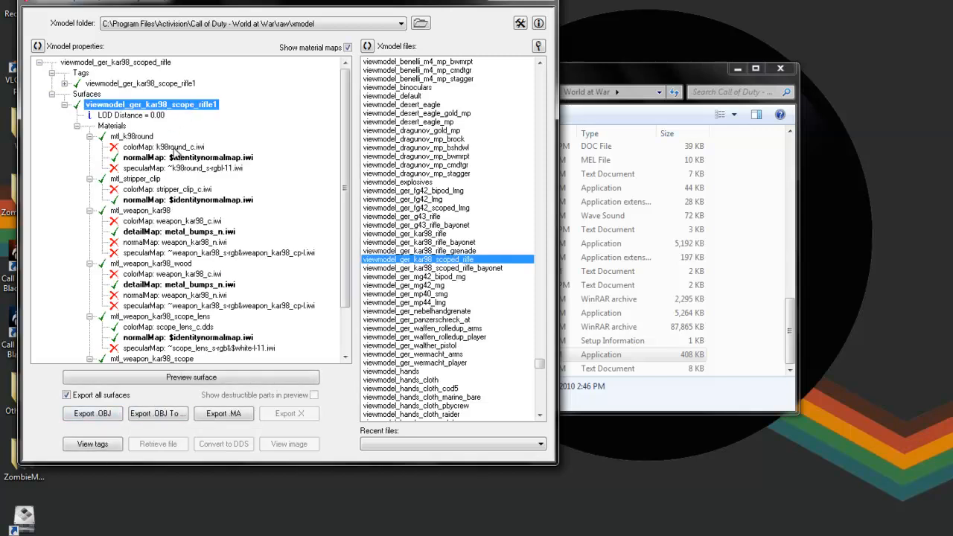
scroll(350, 223, "down", 2)
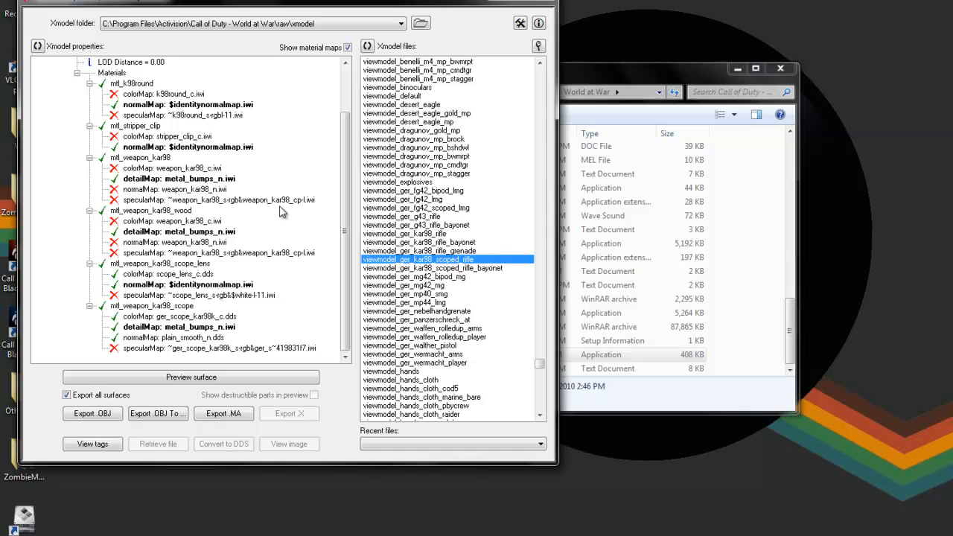
scroll(356, 249, "up", 2)
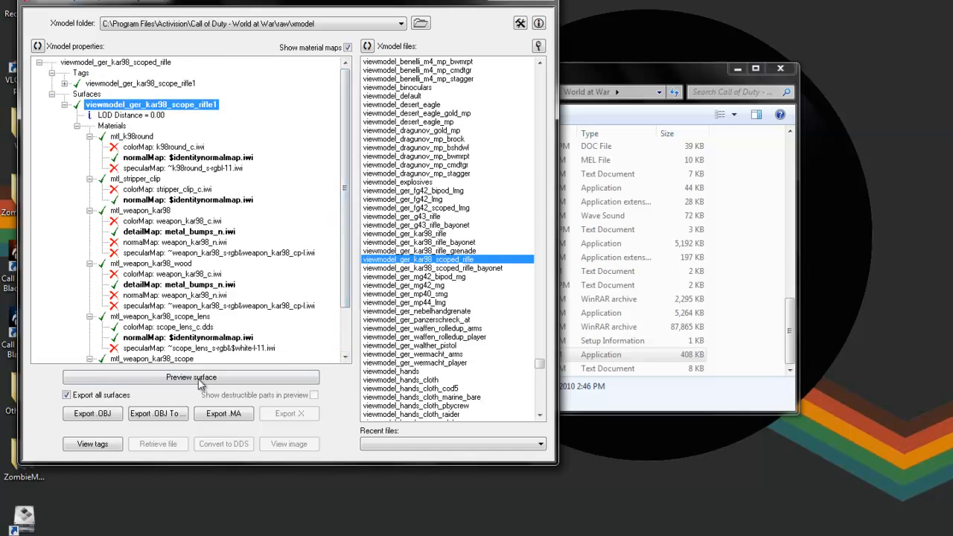
left_click(221, 415)
left_click(301, 263)
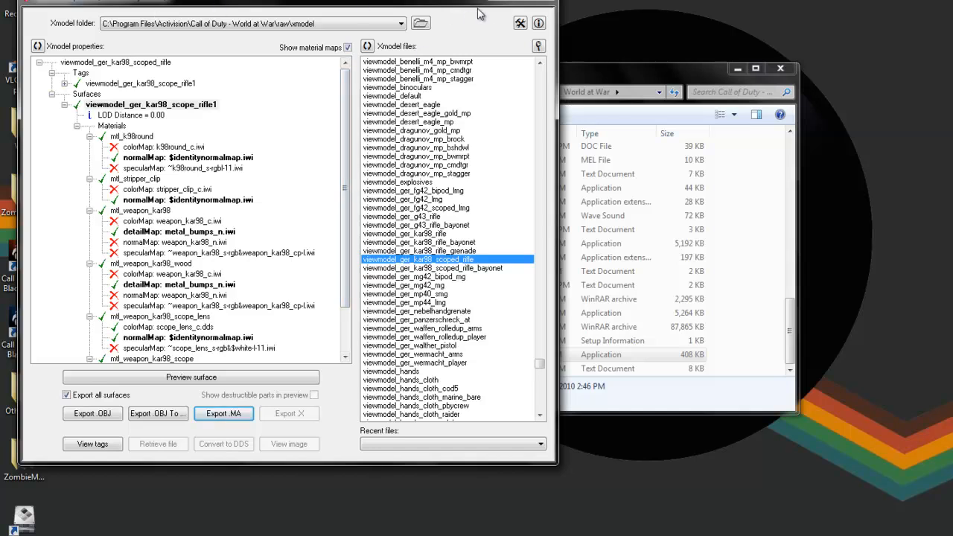
Close XModel Exporter and open the raw\obj folder inside the Call of Duty - World at War directory
left_click(551, 9)
scroll(372, 223, "up", 4)
scroll(372, 223, "up", 10)
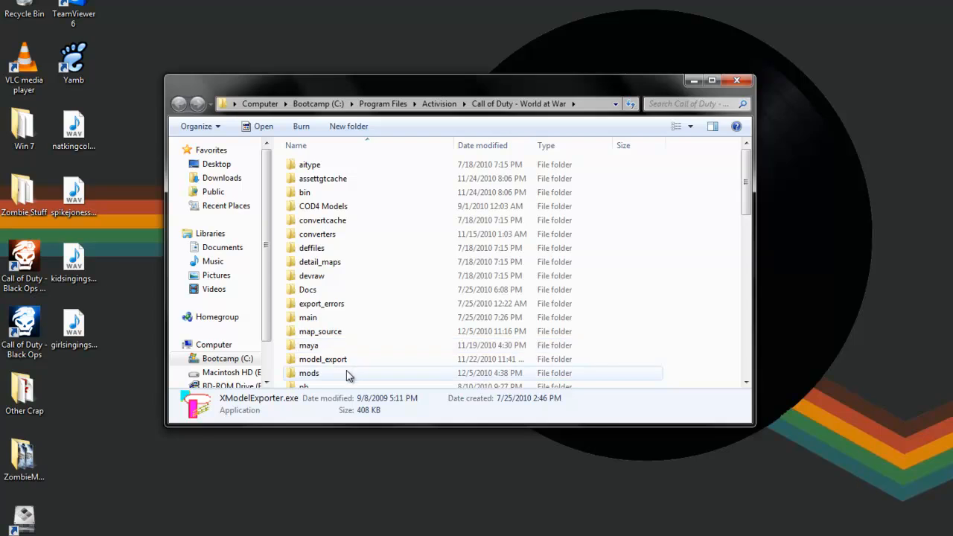
scroll(344, 358, "down", 1)
scroll(338, 349, "down", 1)
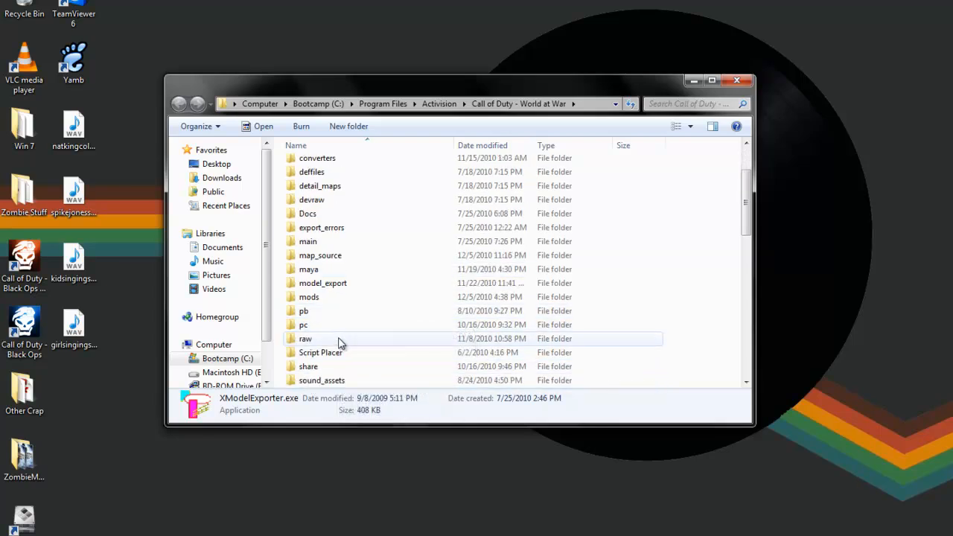
double_click(339, 341)
scroll(406, 283, "down", 7)
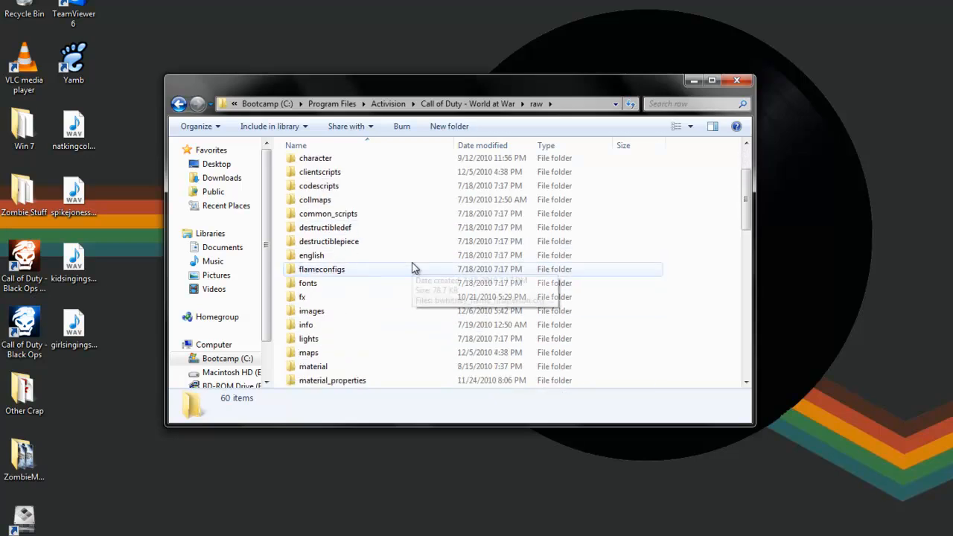
scroll(398, 305, "up", 1)
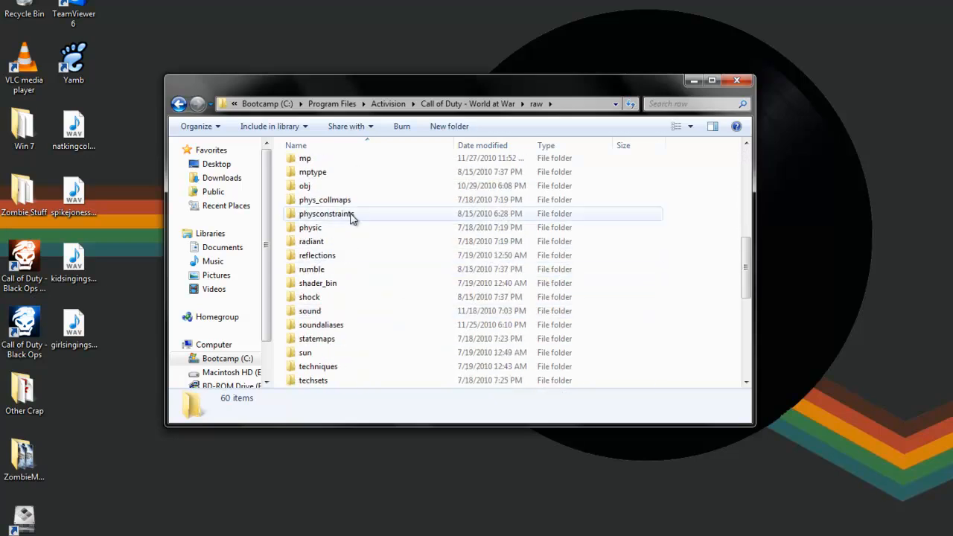
double_click(308, 185)
Find the exported viewmodel_ger_kar98_scoped_rifle_tags.html in the obj folder and open it in Notepad++
scroll(468, 276, "down", 20)
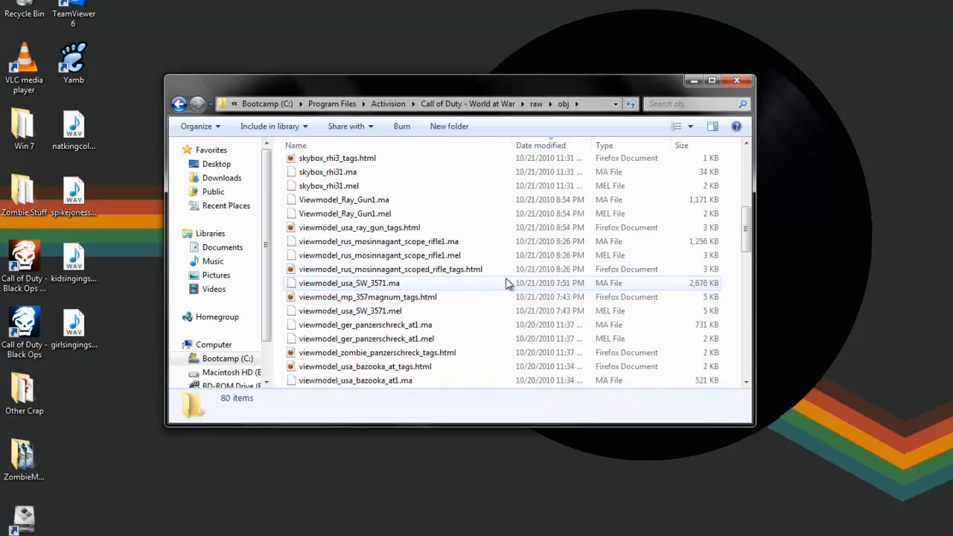
scroll(621, 301, "up", 10)
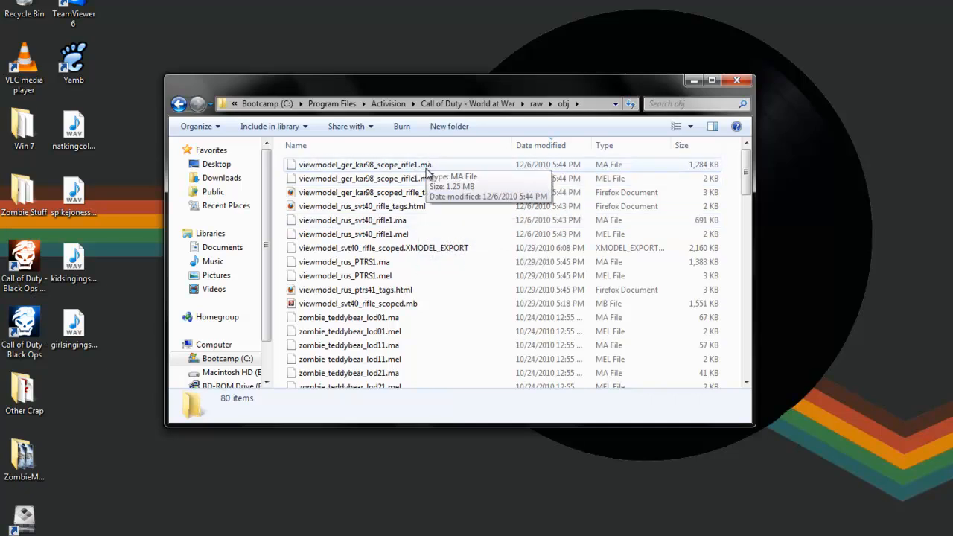
left_click(402, 192)
right_click(402, 192)
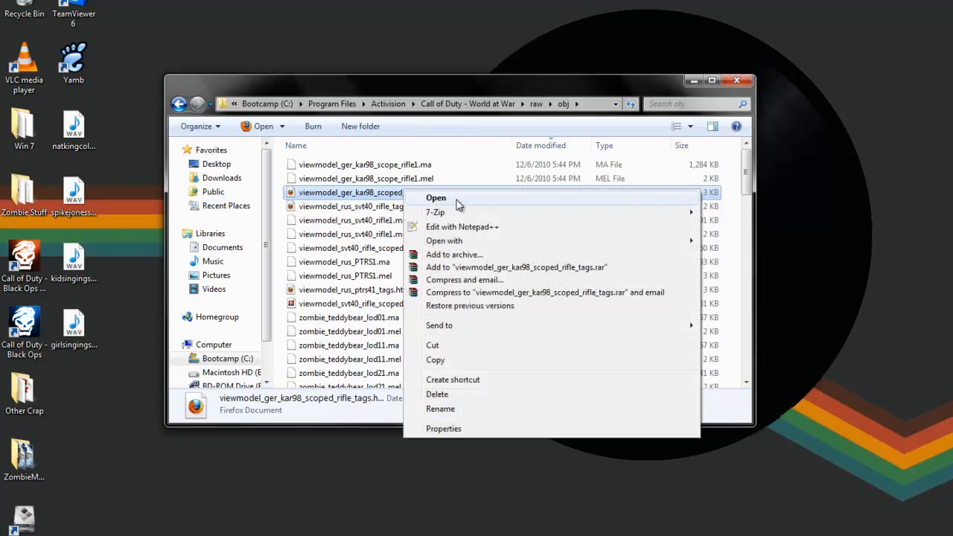
left_click(475, 227)
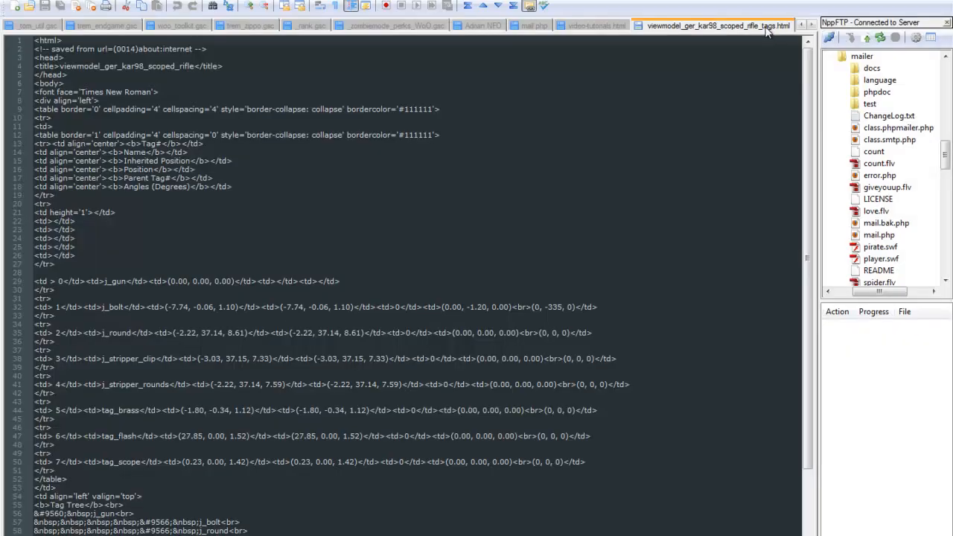
Close viewmodel_ger_kar98_scoped_rifle_tags.html in the text editor and return to the exported files in the obj folder
right_click(765, 27)
left_click(781, 35)
left_click(866, 2)
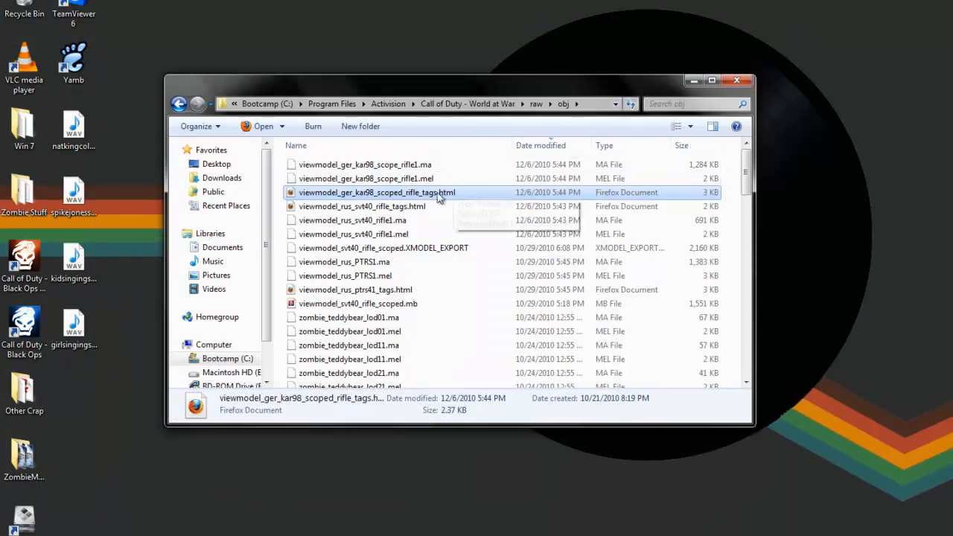
left_click(421, 208)
left_click(423, 198)
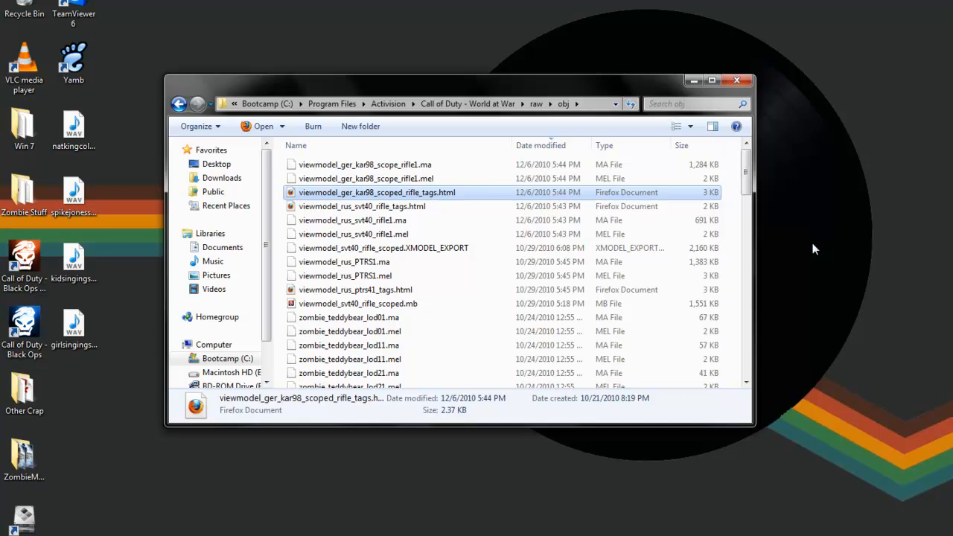
Switch to Maya and bring up the dialog for opening a scene
key("Return")
left_click(277, 499)
left_click(35, 4)
left_click(36, 23)
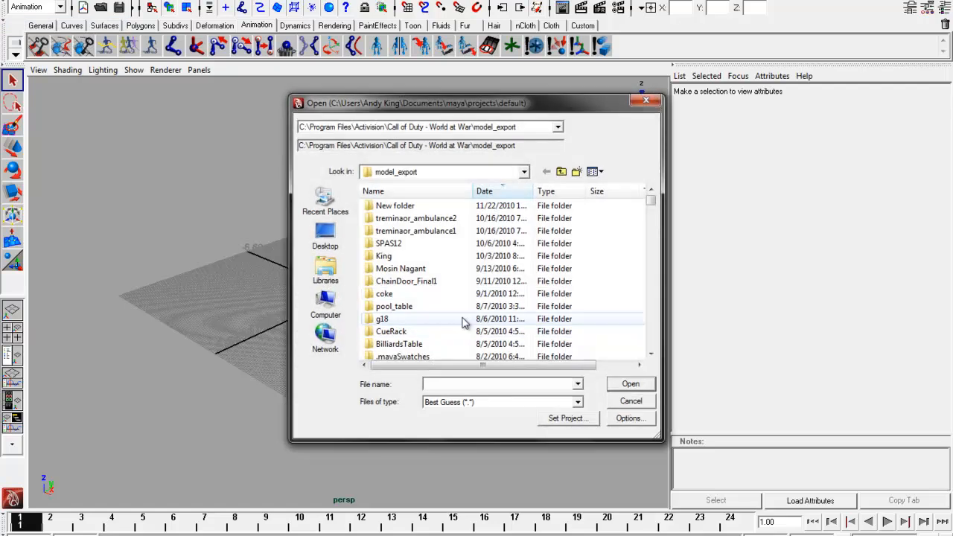
Open viewmodel_rus_svt40_rifle1.ma from the Call of Duty - World at War raw\obj folder, without saving the untitled scene
left_click(489, 172)
left_click(439, 286)
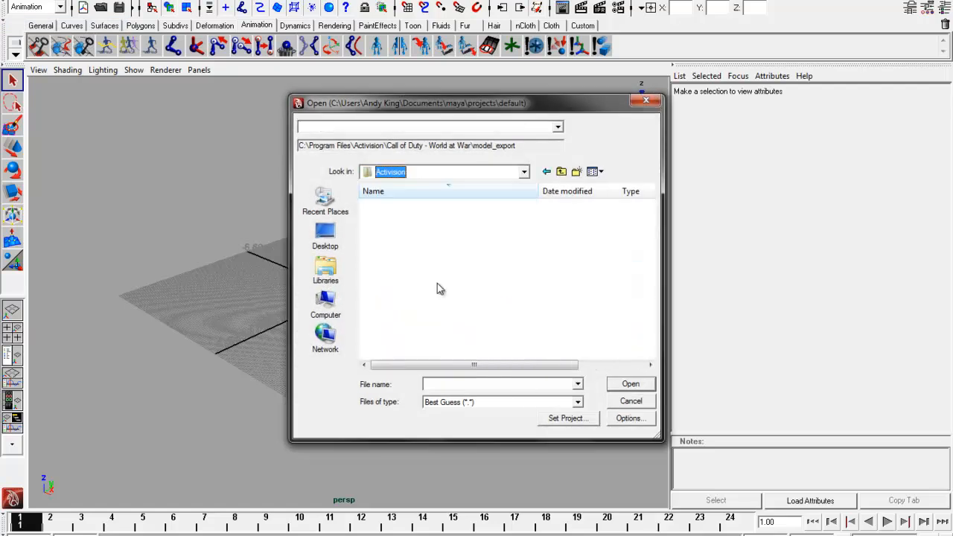
double_click(428, 235)
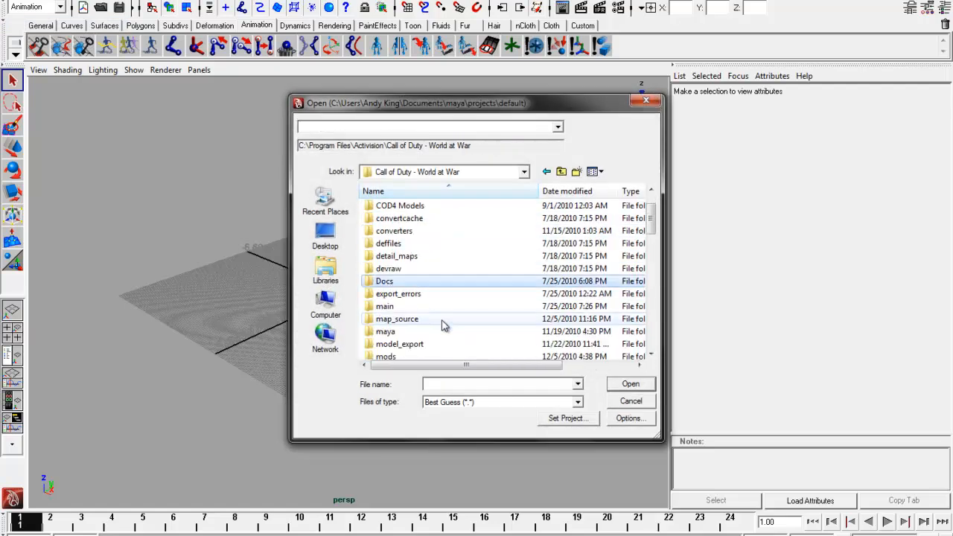
scroll(443, 326, "down", 1)
double_click(393, 355)
scroll(438, 322, "down", 5)
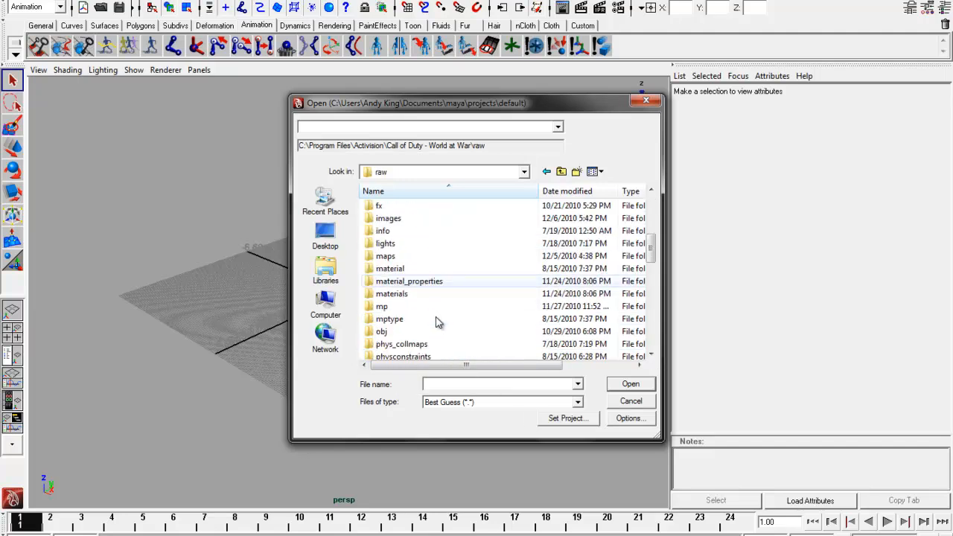
double_click(383, 331)
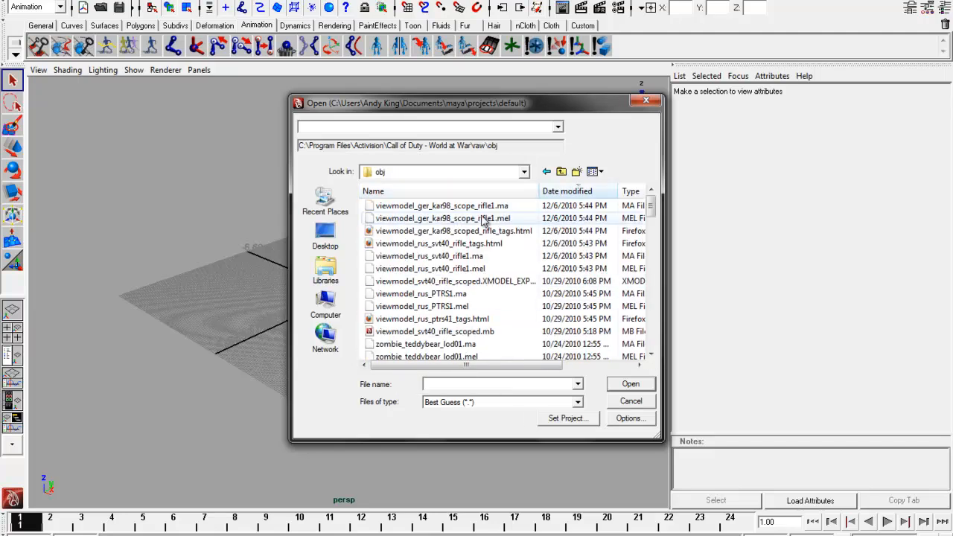
double_click(477, 257)
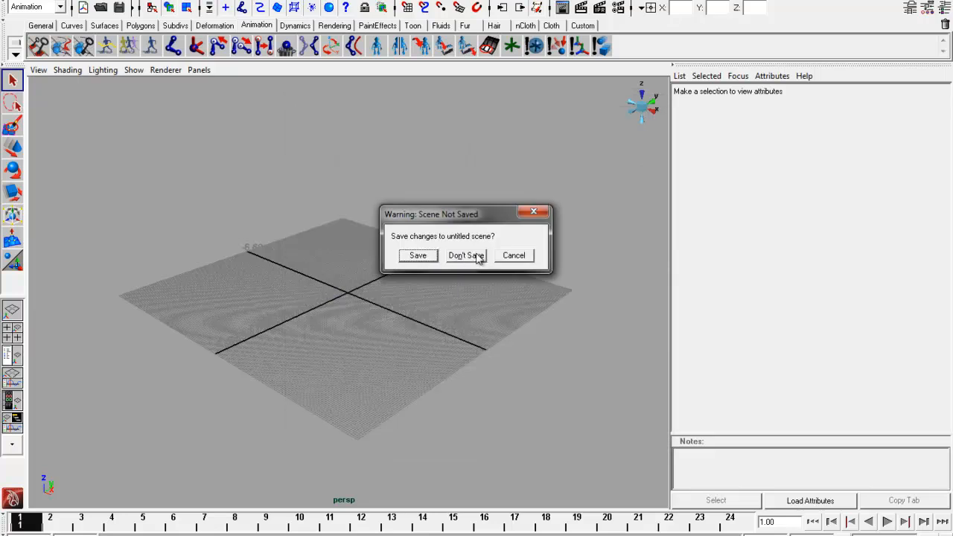
left_click(471, 255)
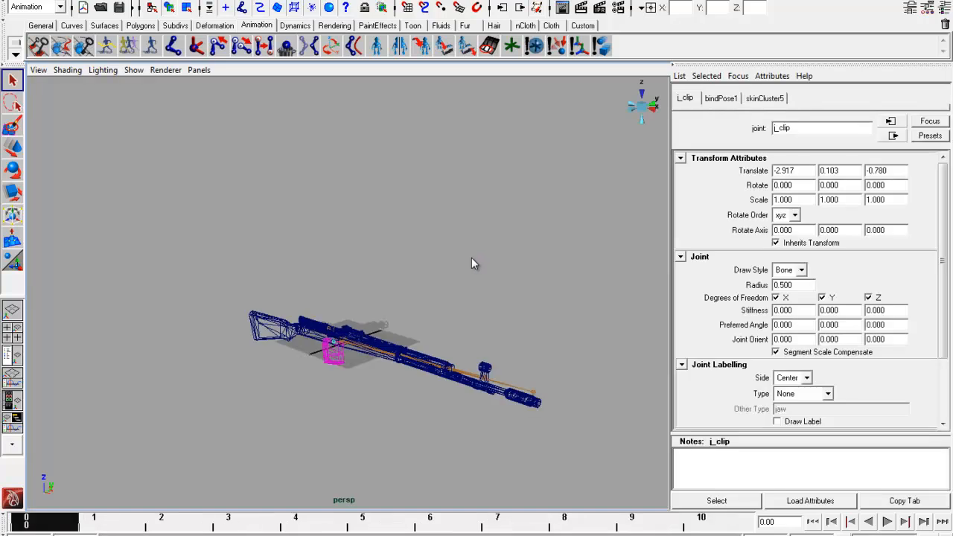
Display the SVT-40 model with its textures and examine it from several angles
key("6")
middle_click_drag(401, 368, 410, 289, "alt")
left_click(145, 2)
left_click(132, 8)
scroll(294, 213, "up", 3)
left_click_drag(294, 214, 391, 268, "alt")
scroll(392, 264, "up", 3)
left_click_drag(409, 233, 364, 277, "alt")
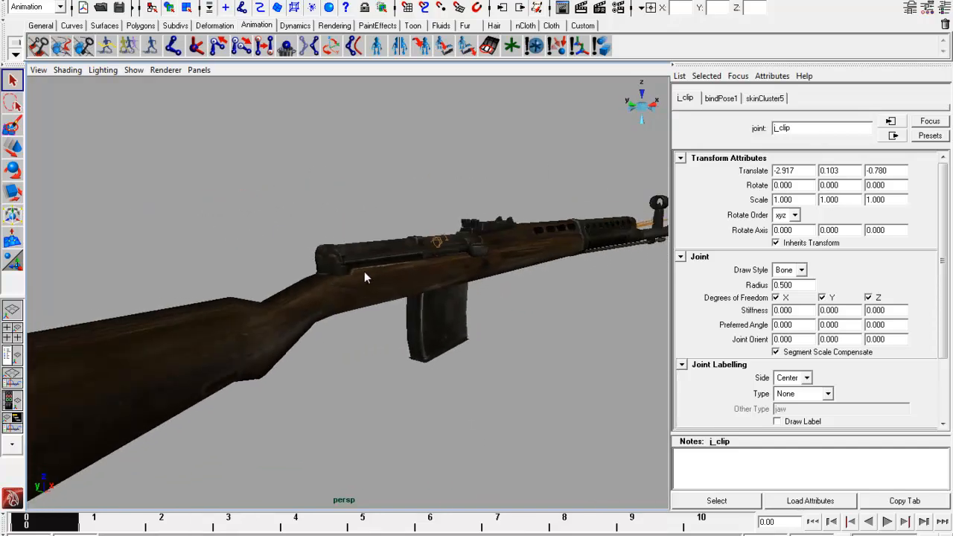
scroll(364, 277, "down", 3)
Import viewmodel_ger_kar98_scope_rifle1.ma into the SVT-40 scene
left_click(9, 1)
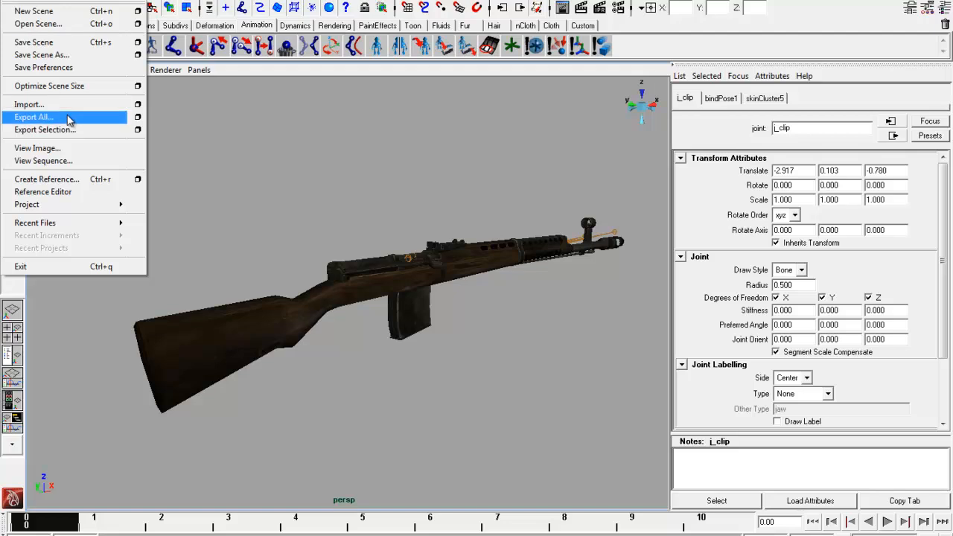
left_click(86, 106)
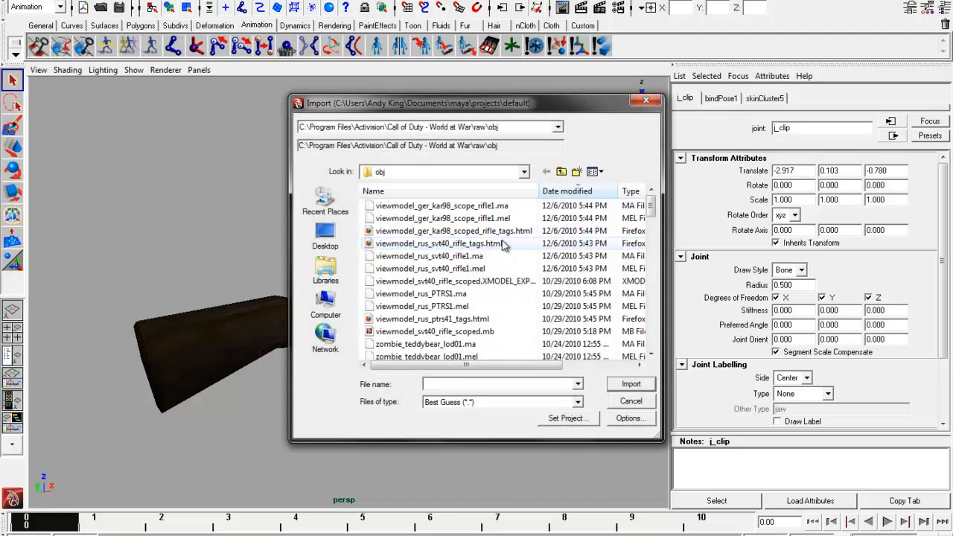
double_click(519, 206)
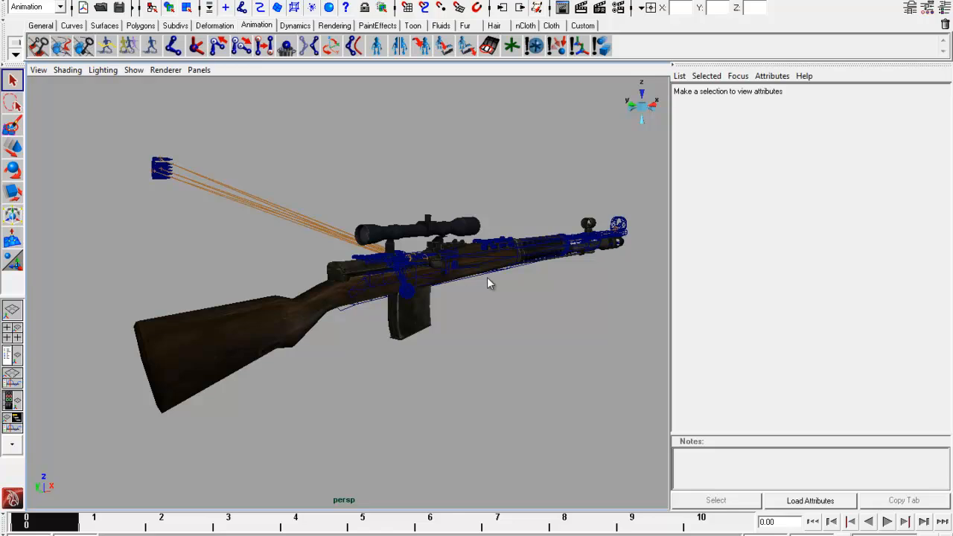
Delete the imported Kar98's bolt mesh and its j_gun joint skeleton
left_click_drag(537, 284, 402, 296, "alt")
right_click_drag(402, 297, 349, 336, "alt")
left_click(349, 339)
left_click(342, 328)
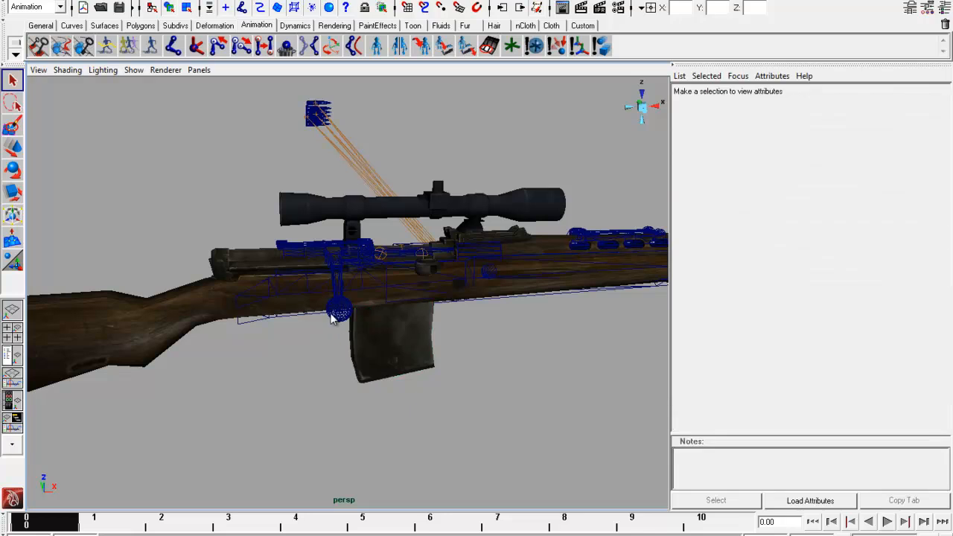
left_click(332, 318)
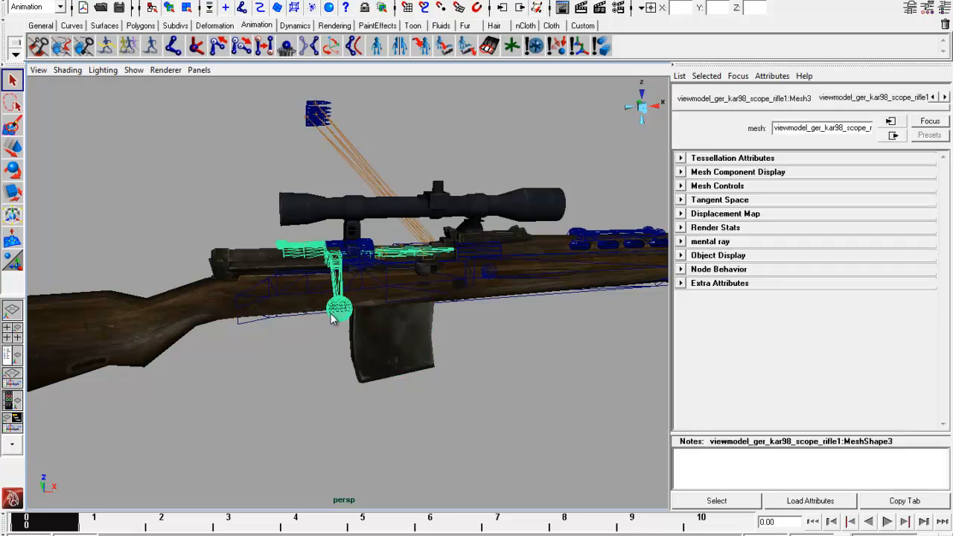
left_click(317, 115)
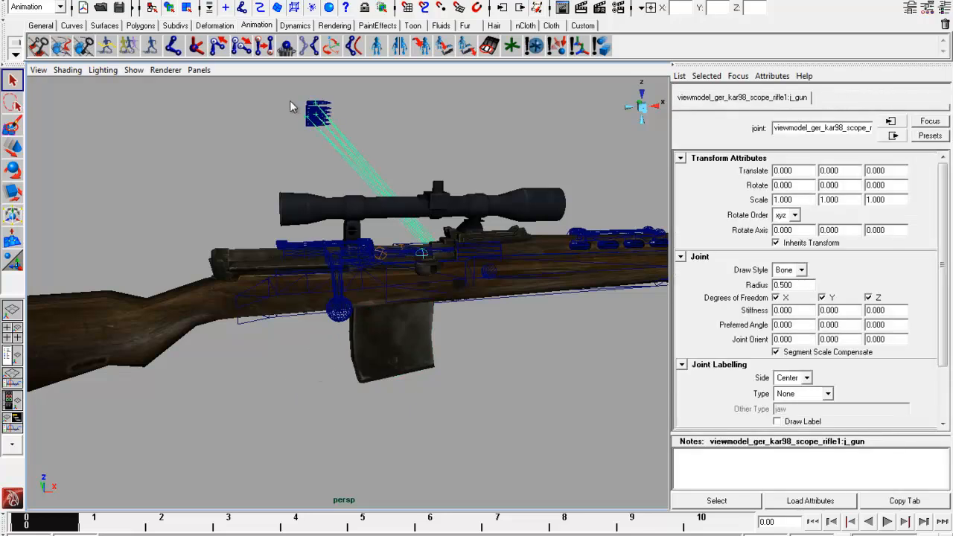
left_click(365, 152)
left_click(329, 261)
left_click(344, 303)
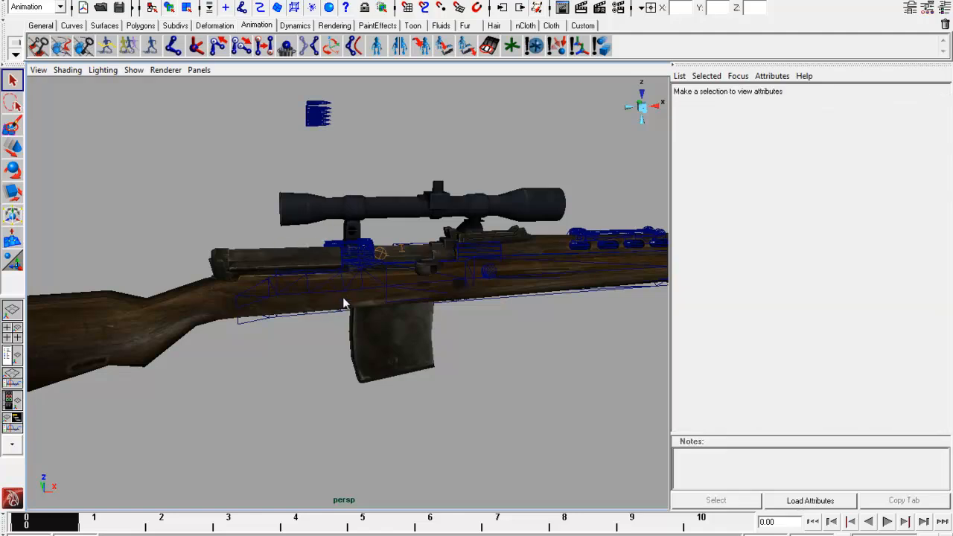
Delete the remaining Kar98 rifle body and sight meshes around the SVT-40, keeping the scope
left_click(354, 260)
left_click(365, 270)
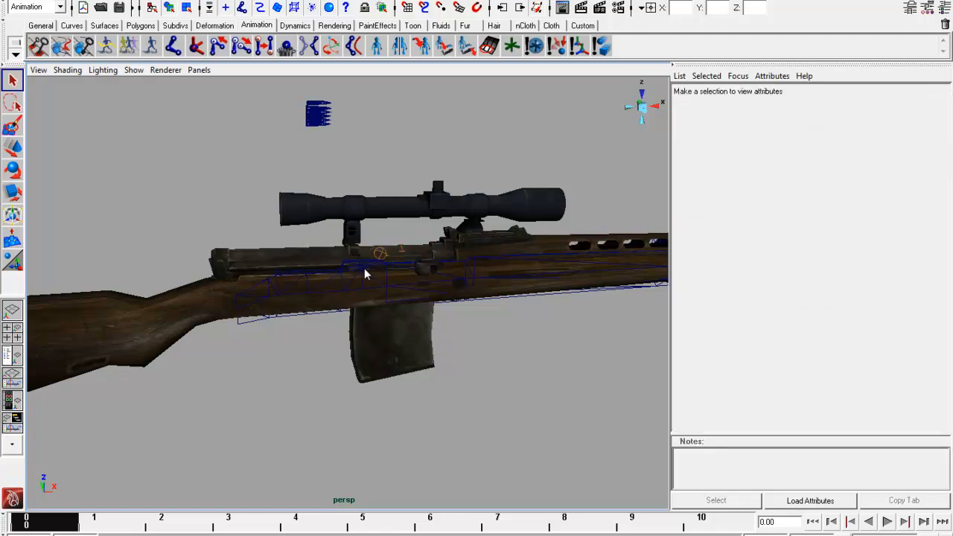
left_click(365, 274)
left_click(491, 307)
left_click_drag(563, 287, 415, 284, "alt")
left_click_drag(214, 320, 364, 310, "alt")
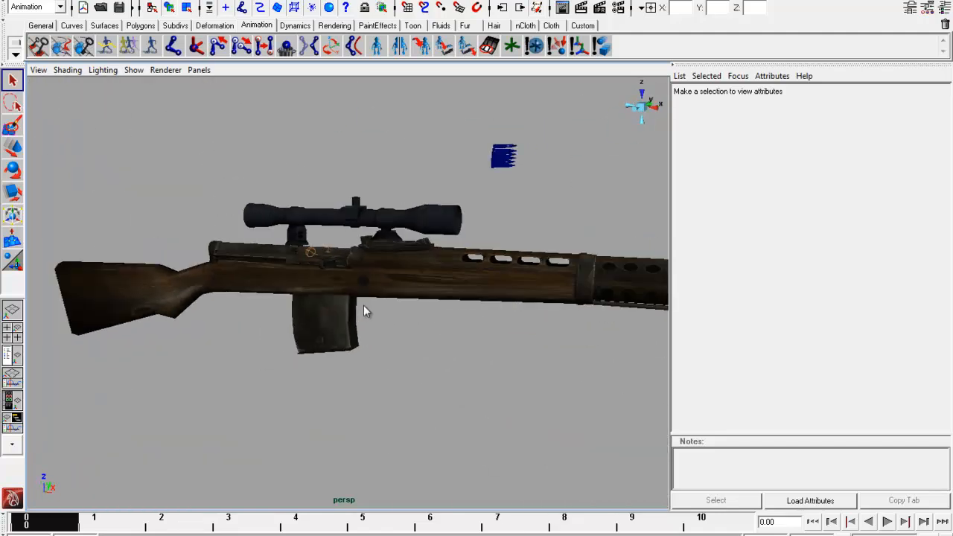
Open the Outliner, expand the viewmodel_ger_kar98_scope_rifle1 group to list its meshes, and move the window clear of the model
left_click(127, 2)
mouse_move(160, 2)
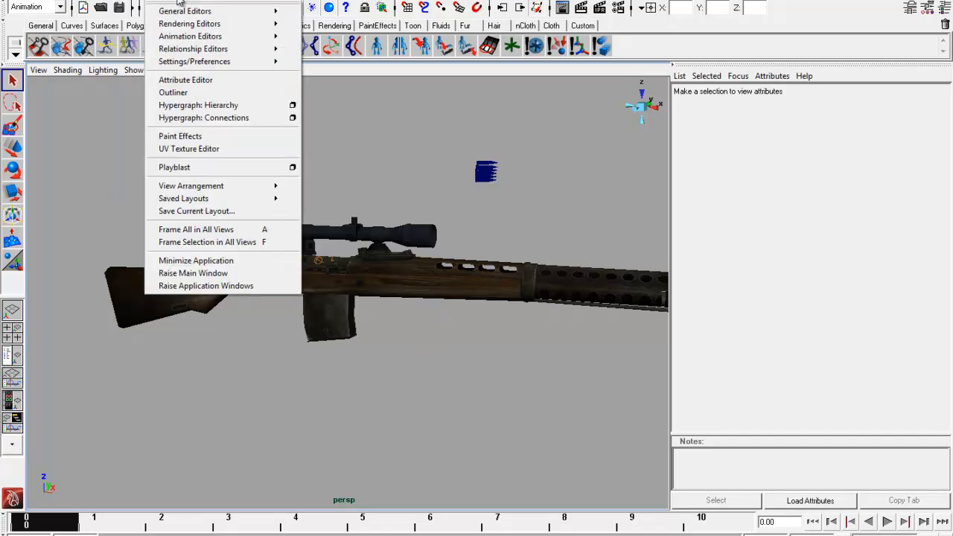
left_click(176, 93)
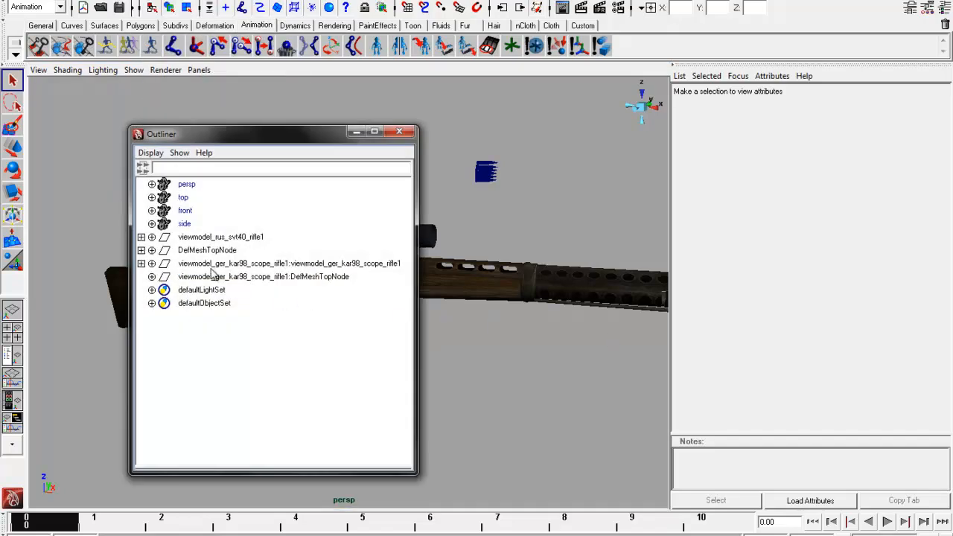
left_click(141, 264)
left_click(245, 277)
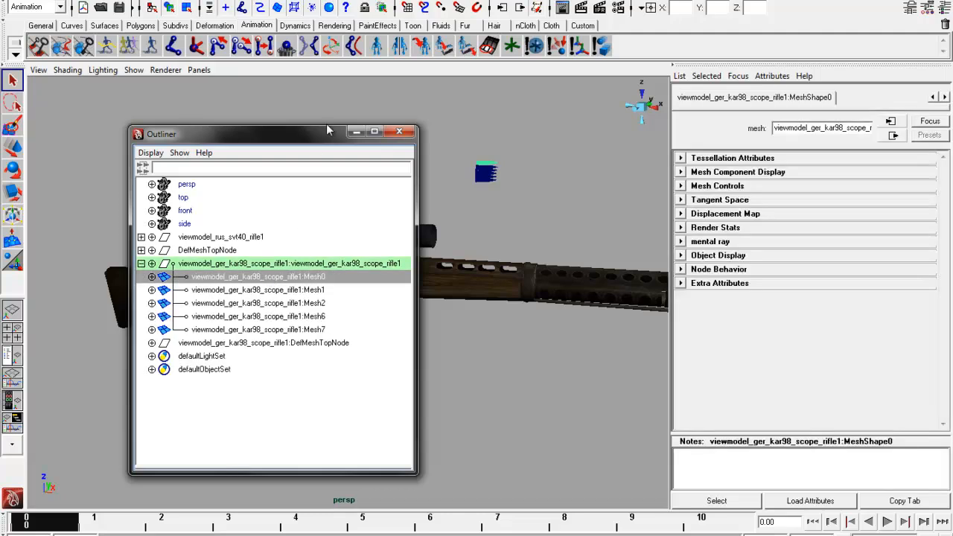
left_click_drag(290, 136, 733, 154)
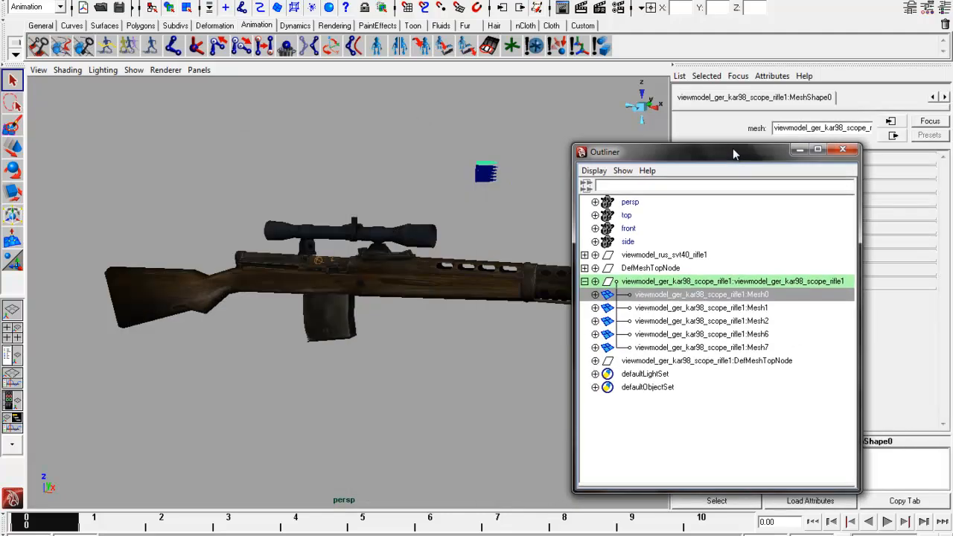
Delete the Kar98 ammunition meshes Mesh0, Mesh1 and Mesh2 from the viewmodel_ger_kar98_scope_rifle1 group
left_click(715, 308)
left_click(715, 295)
key("Delete")
left_click(675, 294)
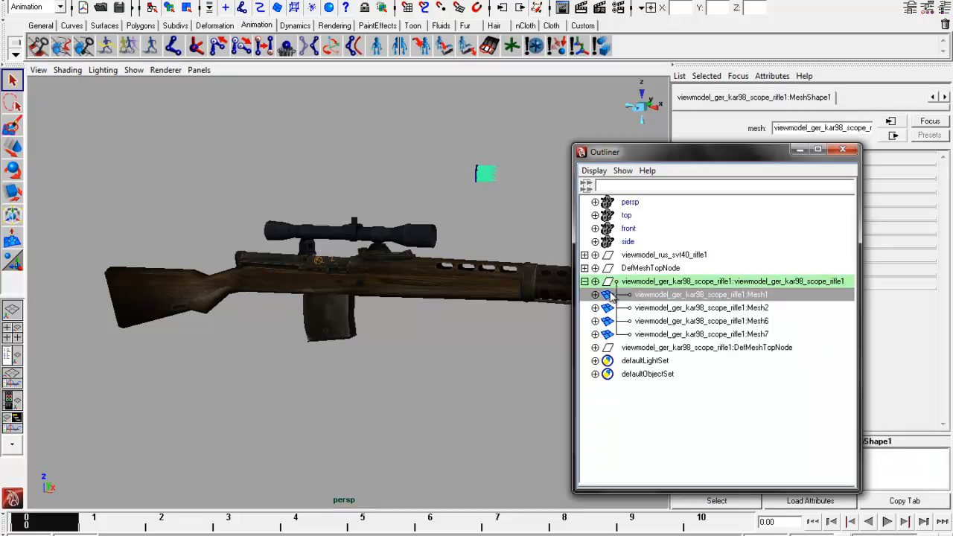
key("Delete")
left_click(698, 295)
key("Delete")
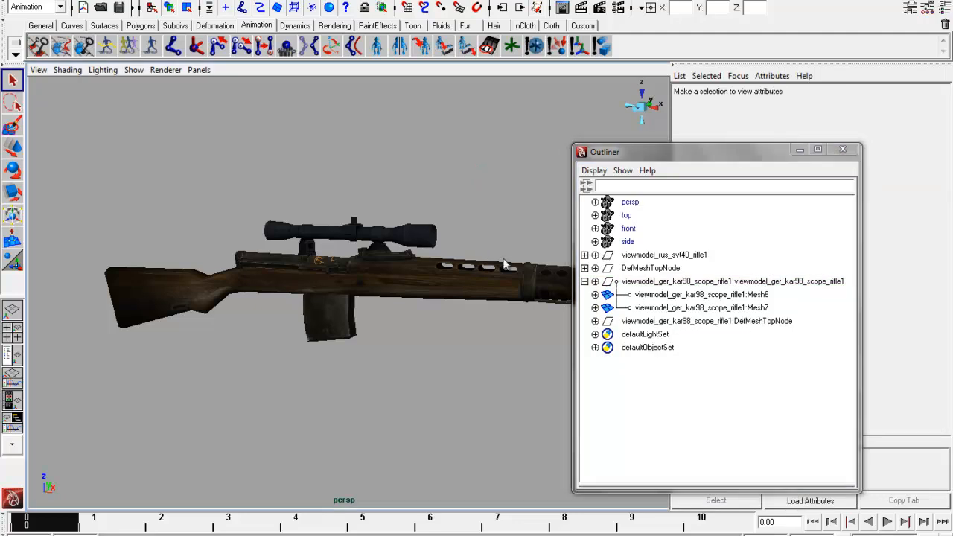
Check which parts of the model the remaining Kar98 meshes Mesh6 and Mesh7 represent
left_click(714, 296)
left_click_drag(240, 246, 388, 238, "alt")
left_click(501, 255)
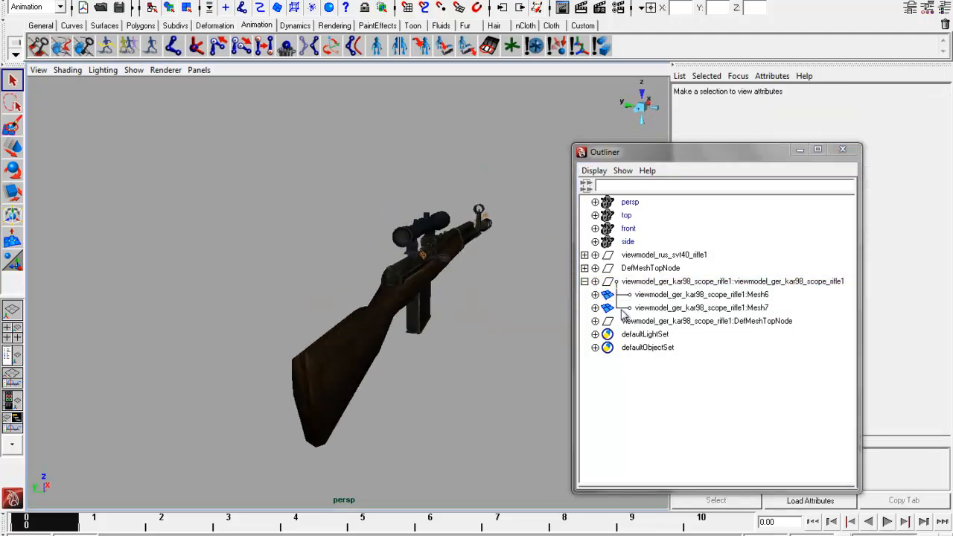
left_click(705, 310)
left_click_drag(350, 283, 438, 273, "alt")
left_click(510, 323)
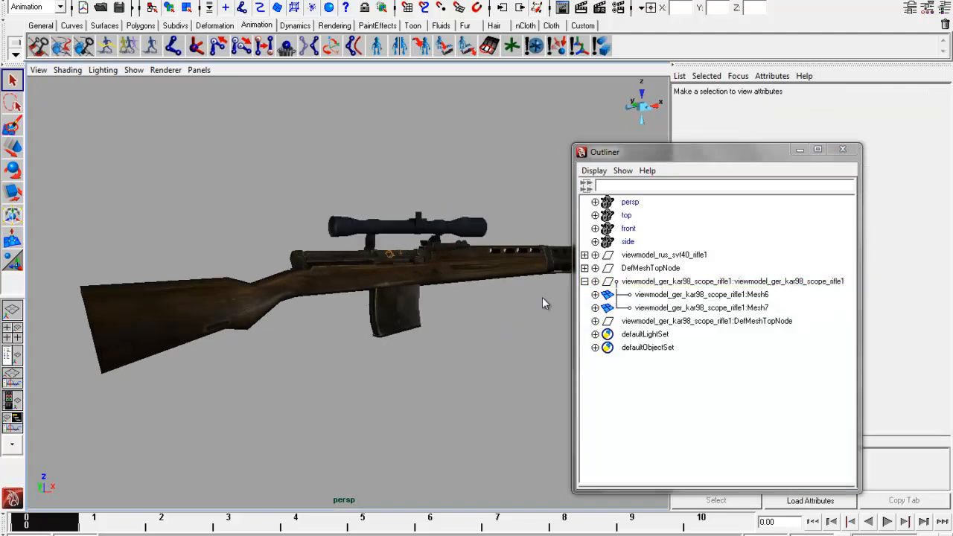
Delete the viewmodel_ger_kar98_scope_rifle1:DefMeshTopNode node and minimize the Outliner
left_click(704, 320)
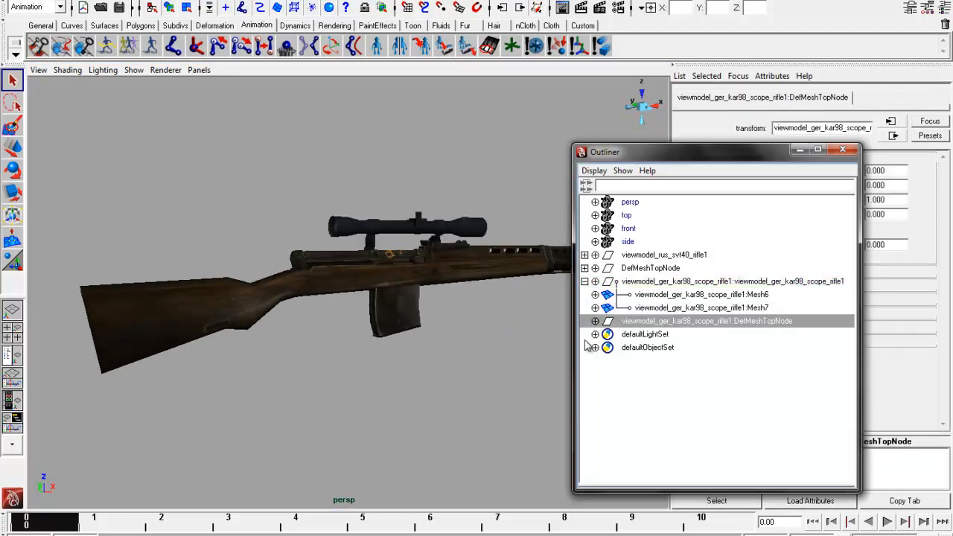
key("Delete")
left_click(798, 149)
Select the Kar98 scope meshes and examine how they sit on the SVT-40's receiver
left_click_drag(531, 239, 430, 240, "alt")
left_click(430, 240)
scroll(430, 240, "up", 3)
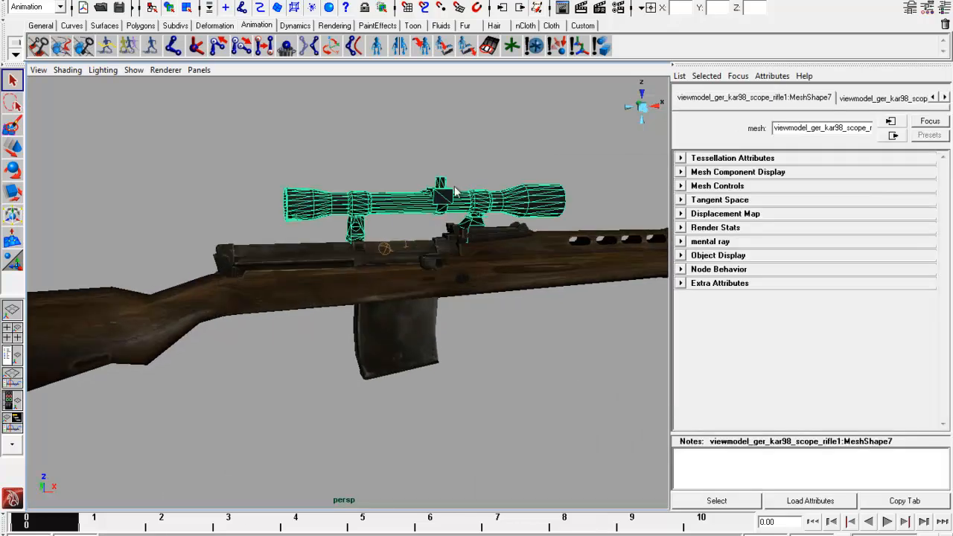
left_click_drag(266, 192, 321, 202, "alt")
left_click(363, 255)
left_click_drag(352, 274, 118, 233, "alt")
left_click_drag(107, 236, 132, 253, "alt")
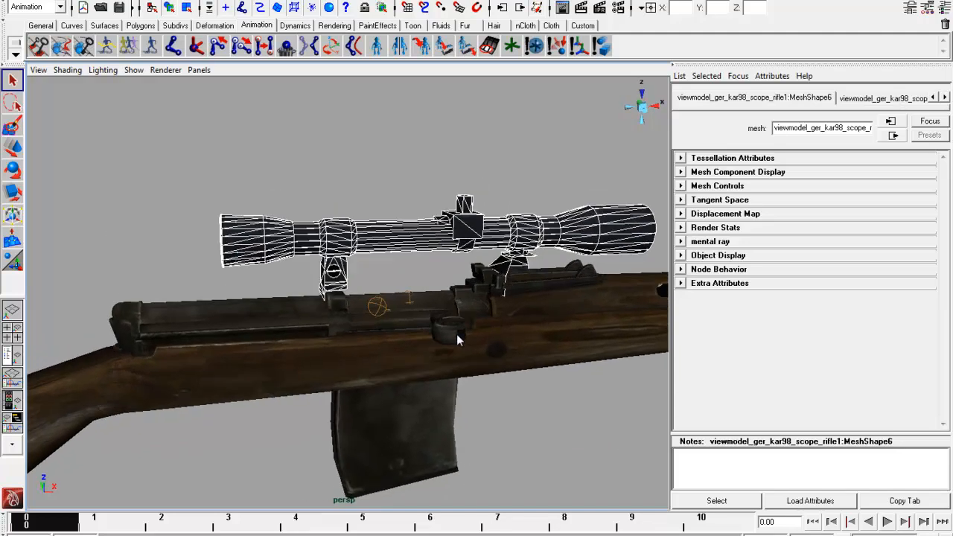
Check the SVT-40's receiver mesh and j_gun joint by selecting them in turn
key("z")
key("z")
key("z")
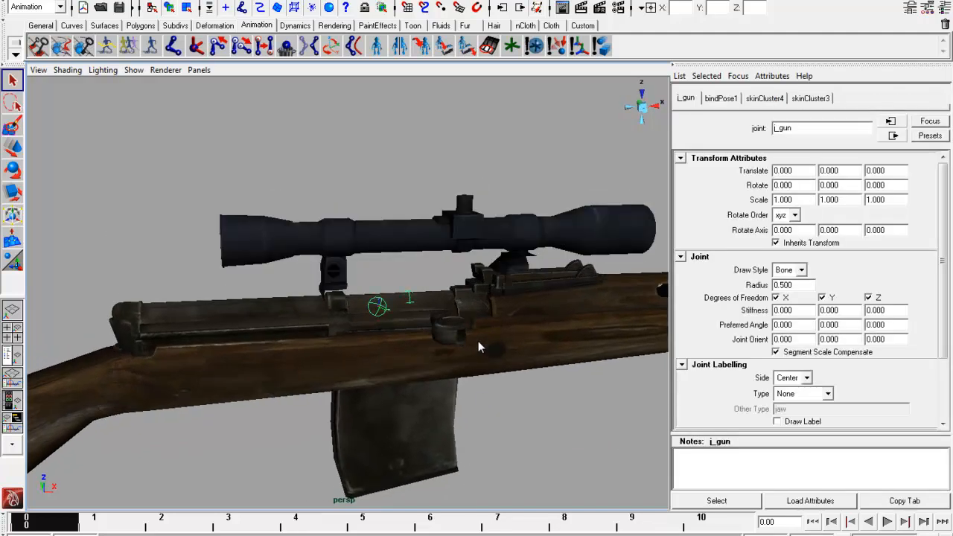
left_click(637, 464)
key("z")
left_click(104, 386)
left_click(343, 331)
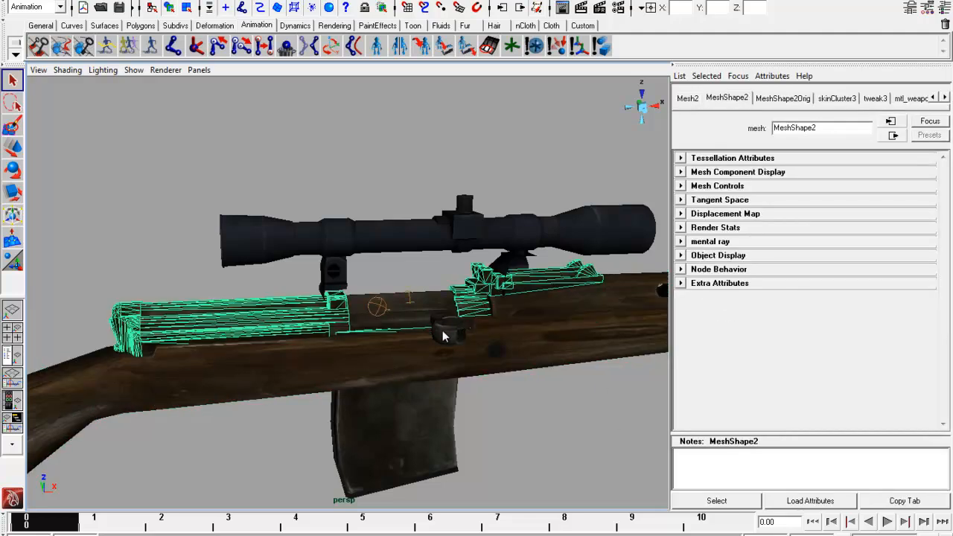
key("z")
left_click(386, 278)
key("z")
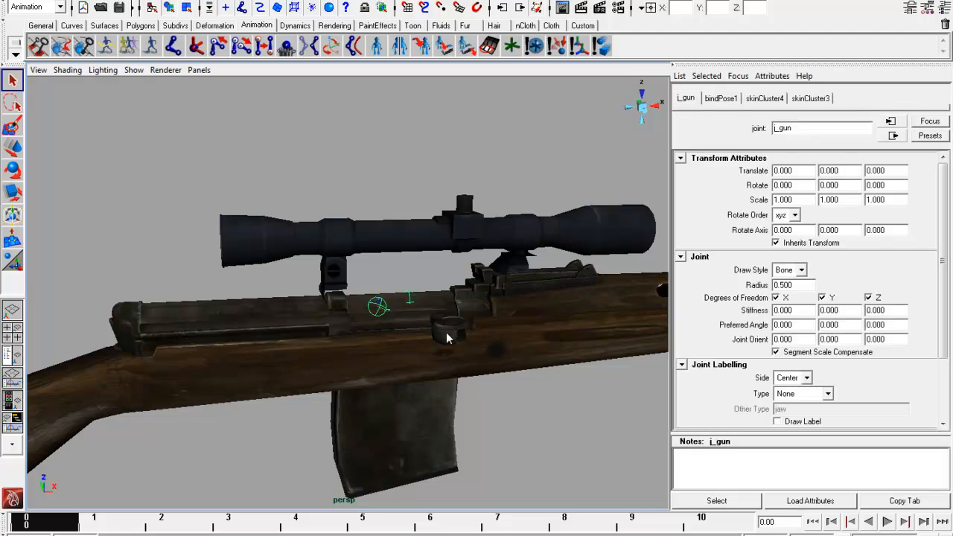
Examine the scope mounts and the whole scoped SVT-40 up close and from both sides
left_click_drag(435, 359, 435, 364, "alt")
scroll(380, 371, "up", 3)
left_click_drag(370, 364, 408, 363, "alt")
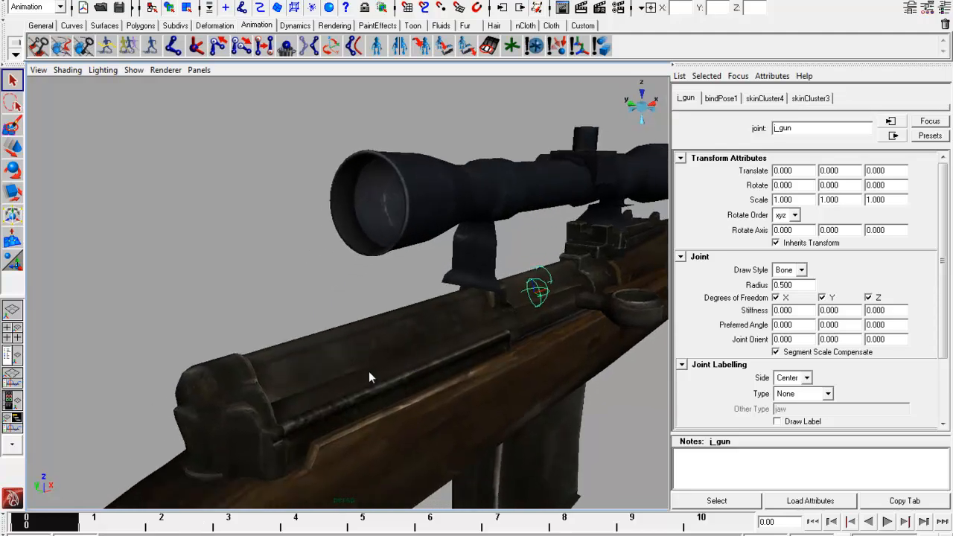
scroll(473, 318, "down", 4)
left_click_drag(405, 322, 436, 319, "alt")
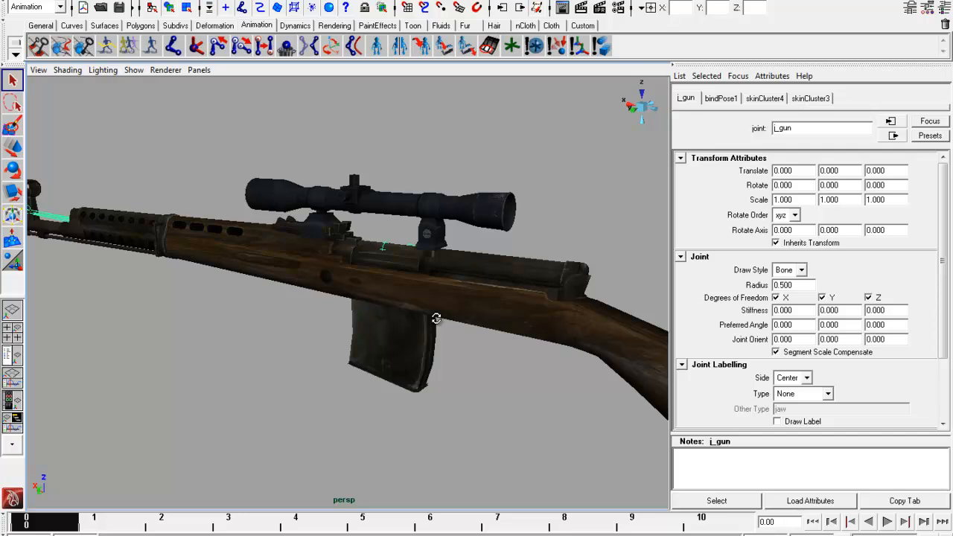
Select the Kar98 scope body mesh with the Move tool and try to slide it forward along the SVT-40's receiver
middle_click_drag(440, 255, 379, 296, "alt")
scroll(379, 296, "up", 3)
left_click_drag(162, 226, 220, 225, "alt")
left_click(291, 226)
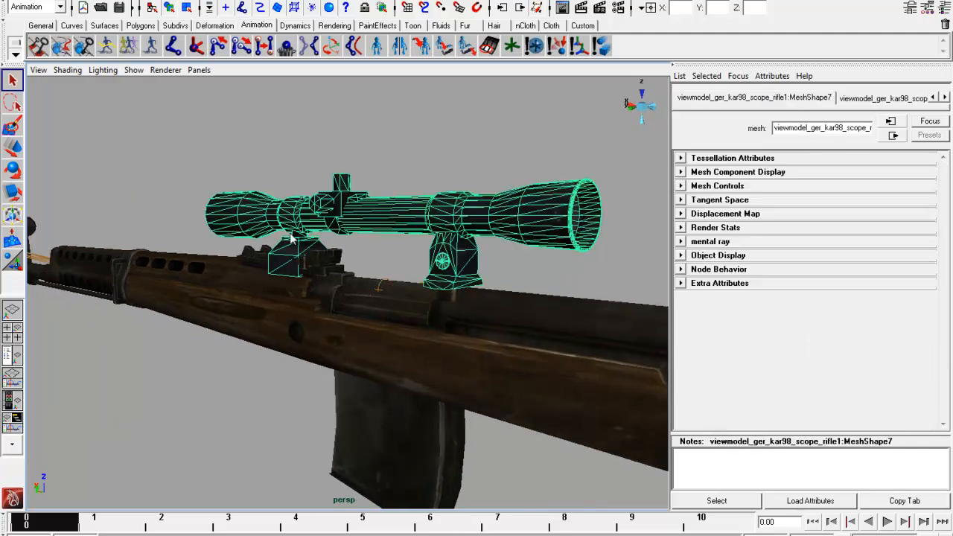
left_click_drag(302, 240, 291, 251, "alt")
key("w")
left_click_drag(352, 237, 334, 250, "alt")
left_click_drag(190, 222, 169, 337, "alt")
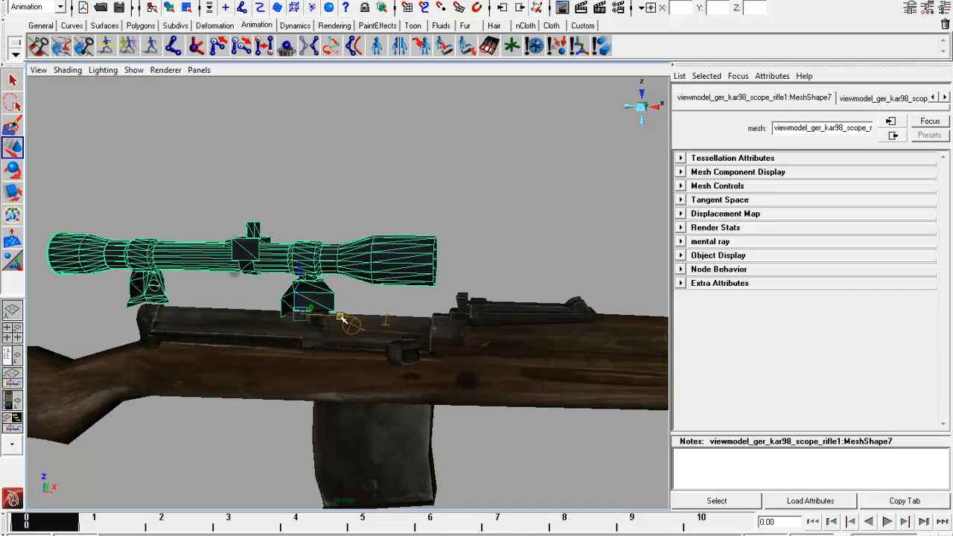
left_click_drag(346, 320, 302, 268, "alt")
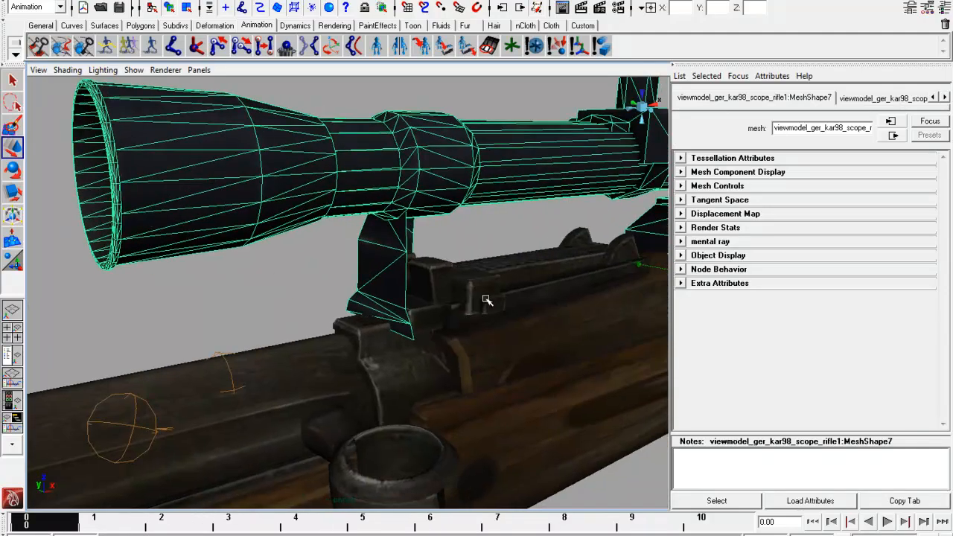
Try to lower the scope body mesh onto the SVT-40 and check its alignment from behind
scroll(486, 300, "down", 4)
left_click_drag(596, 233, 593, 251)
left_click_drag(429, 332, 589, 328, "alt")
mouse_move(170, 303)
left_mouse_down()
mouse_move(141, 302)
mouse_move(190, 298)
mouse_move(173, 299)
mouse_move(181, 302)
left_mouse_up()
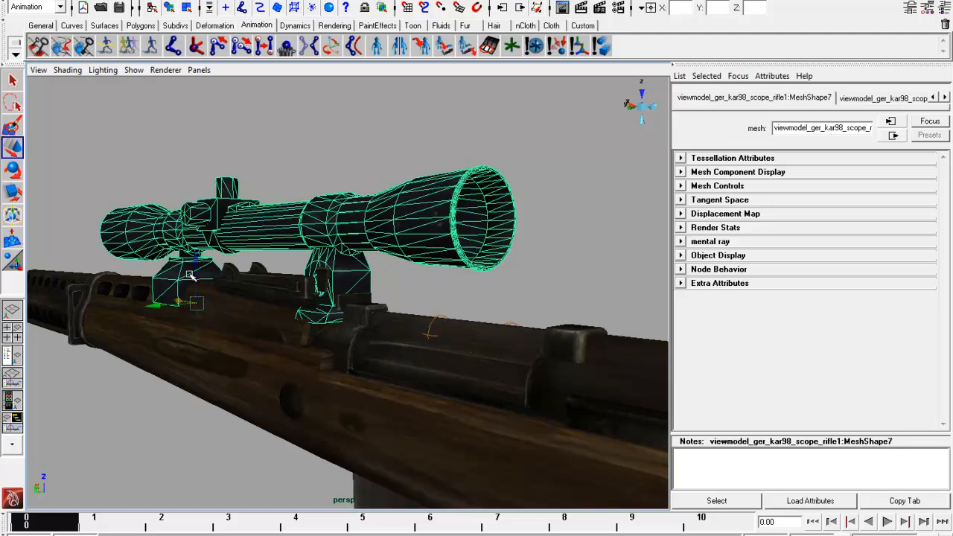
left_click_drag(195, 256, 192, 267)
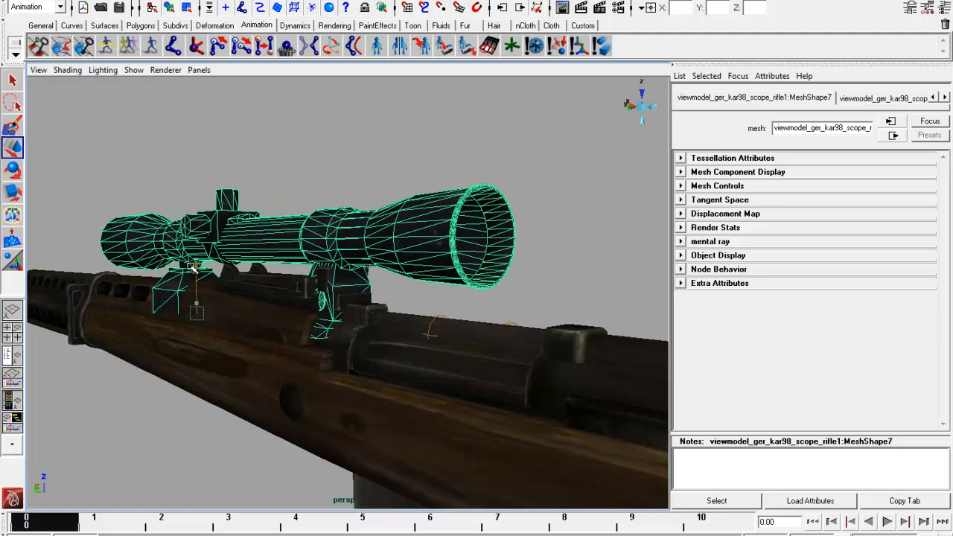
left_click_drag(462, 333, 422, 303, "alt")
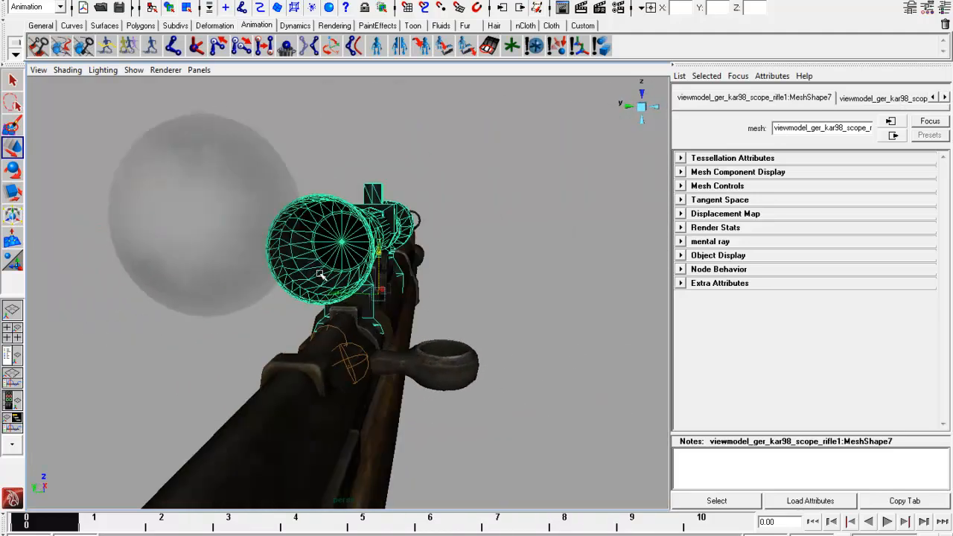
left_click_drag(320, 275, 255, 309, "alt")
Undo the moves made to the scope body mesh alone
key("ctrl+z")
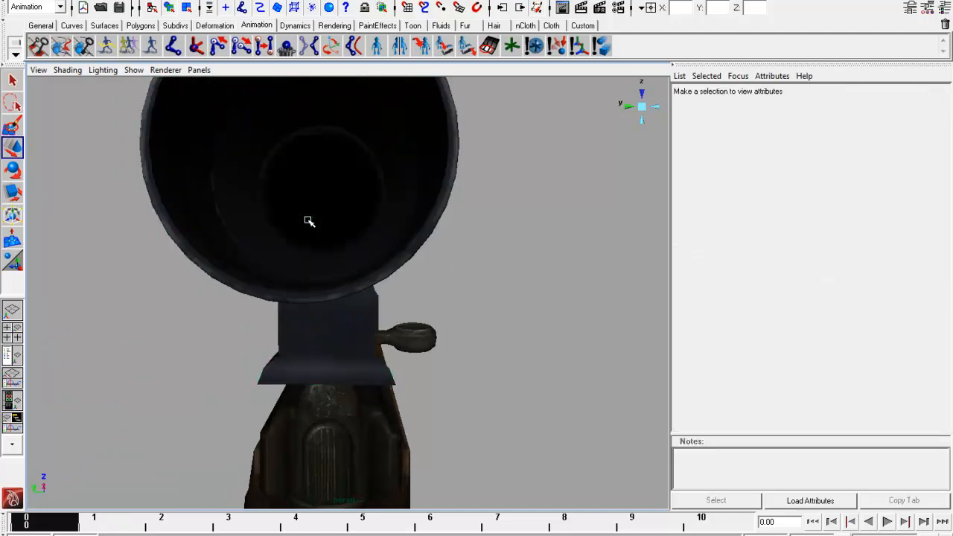
scroll(396, 252, "down", 5)
left_click_drag(394, 256, 323, 265, "alt")
key("ctrl+z")
key("ctrl+z")
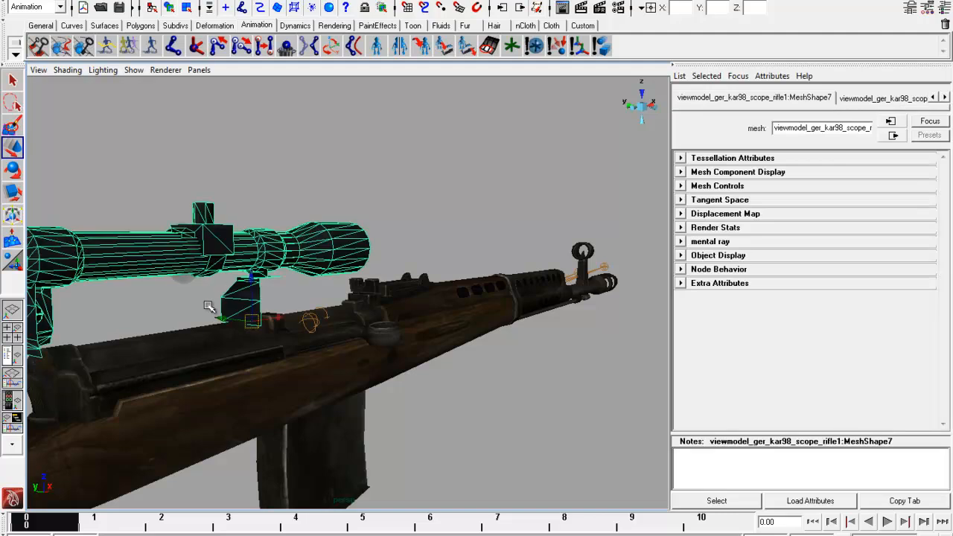
Select both Kar98 scope meshes, including the lens, and move them together forward along the rifle and down onto the receiver
left_click_drag(197, 307, 267, 294, "alt")
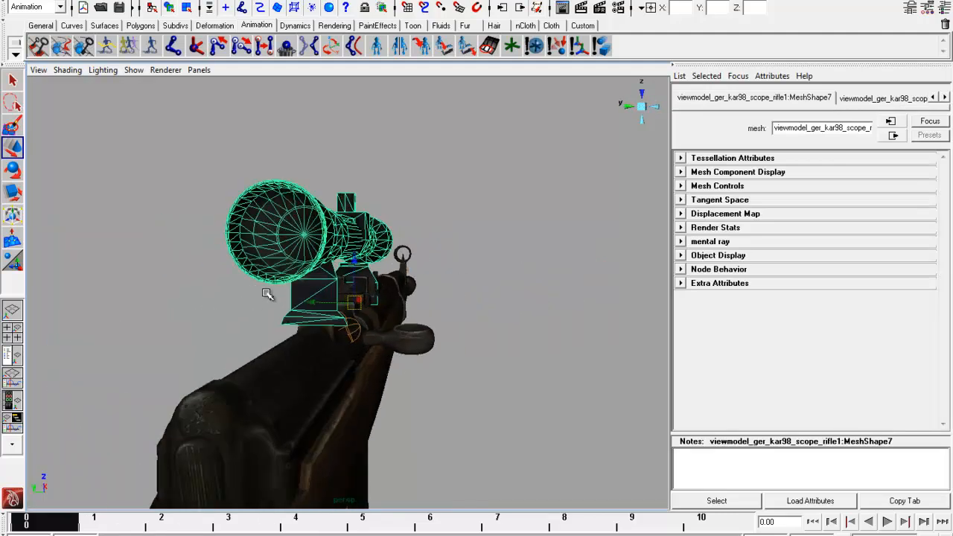
left_click_drag(285, 235, 434, 299, "alt")
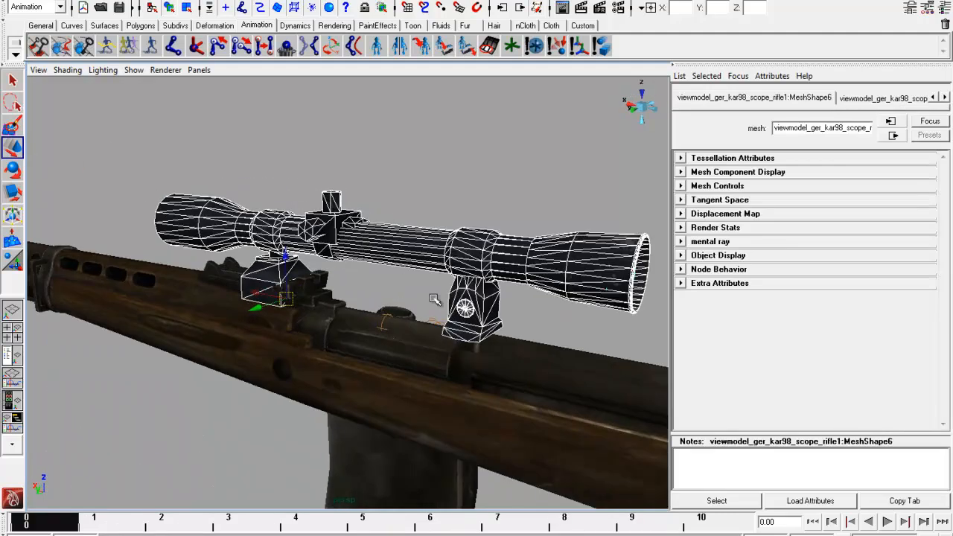
left_click_drag(245, 290, 159, 278)
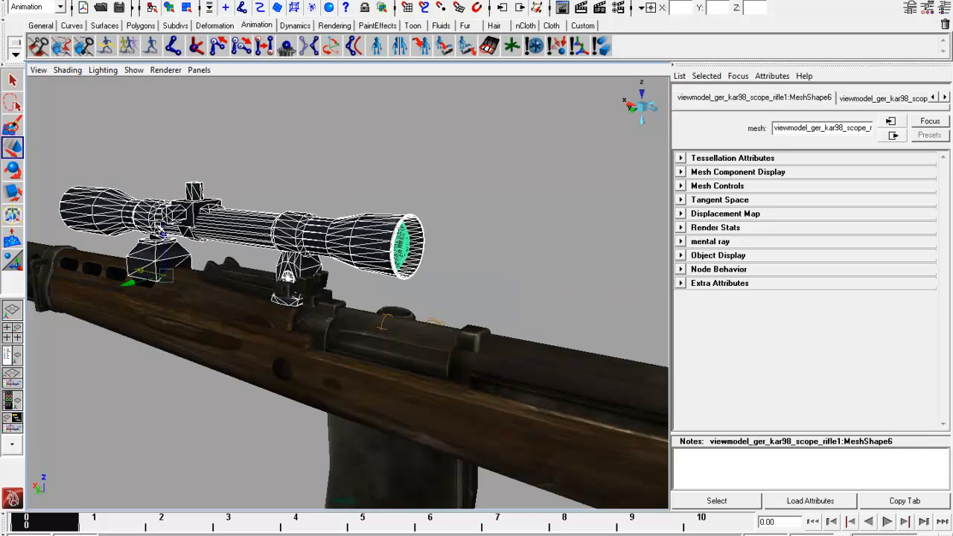
left_click(163, 233)
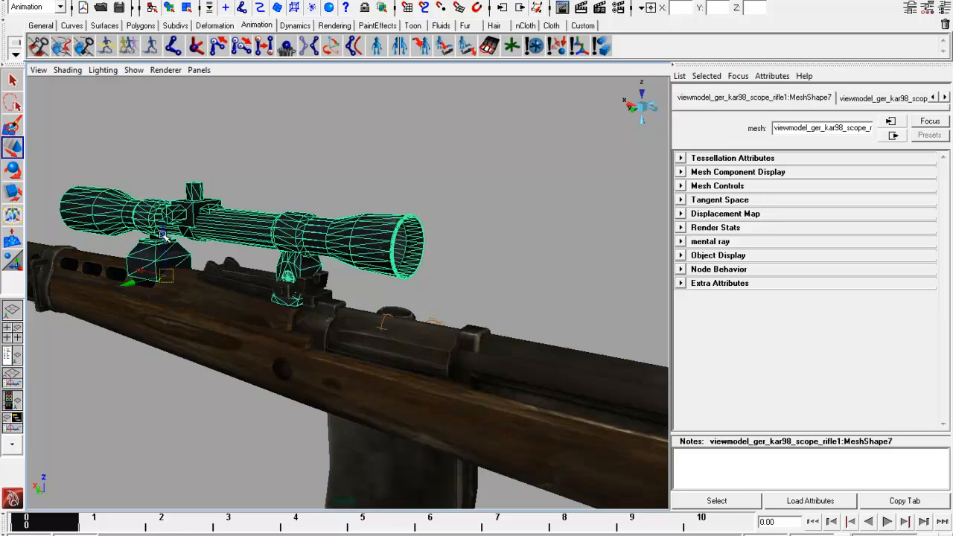
key("ctrl+z")
left_click_drag(160, 231, 182, 254)
left_click_drag(153, 287, 241, 282)
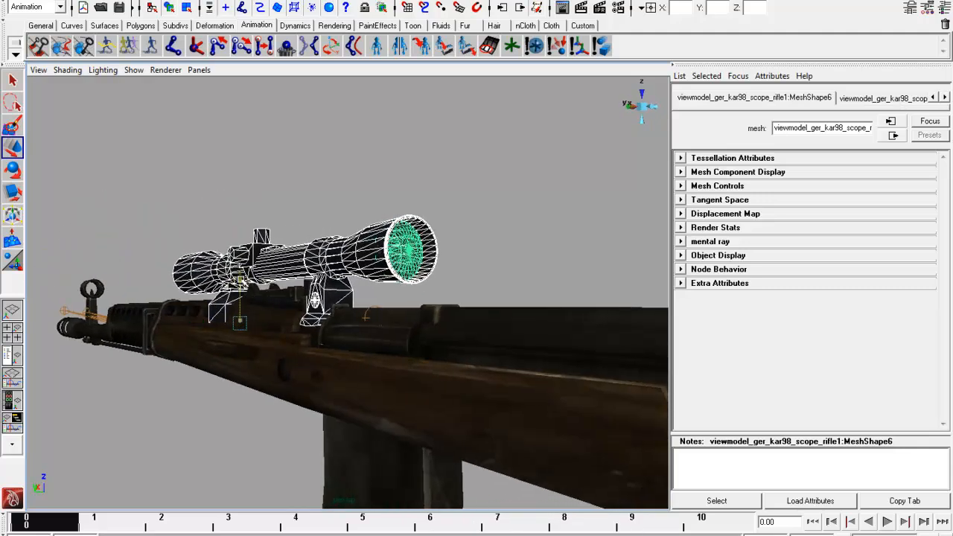
Examine the scoped SVT-40 from several sides and check the tag_flash joint near the muzzle
left_click_drag(253, 320, 334, 388, "alt")
left_click(334, 388)
left_click_drag(200, 417, 393, 344, "alt")
left_click(368, 413)
left_click_drag(189, 344, 354, 329, "alt")
left_click(273, 313)
left_click_drag(496, 330, 456, 330, "alt")
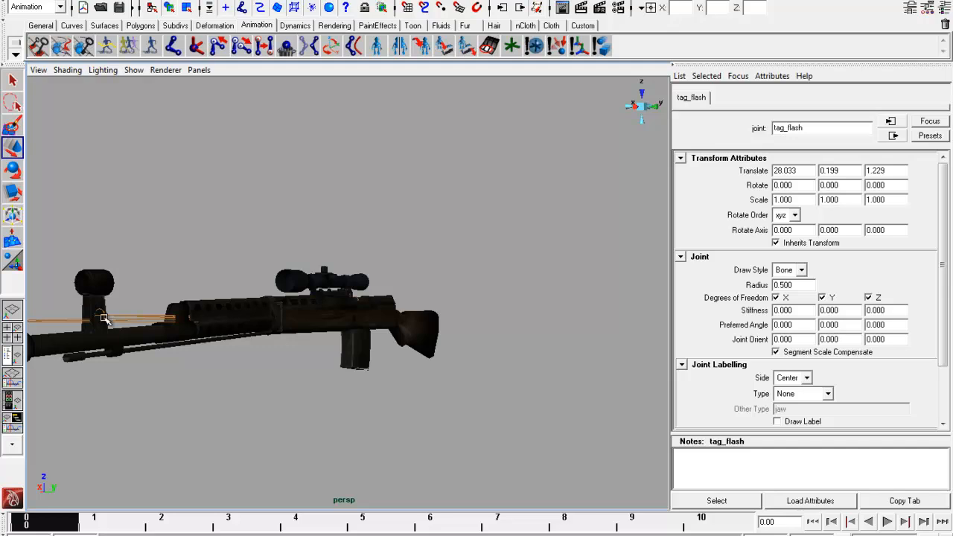
left_click(103, 317)
left_click(548, 395)
left_click_drag(498, 355, 410, 311, "alt")
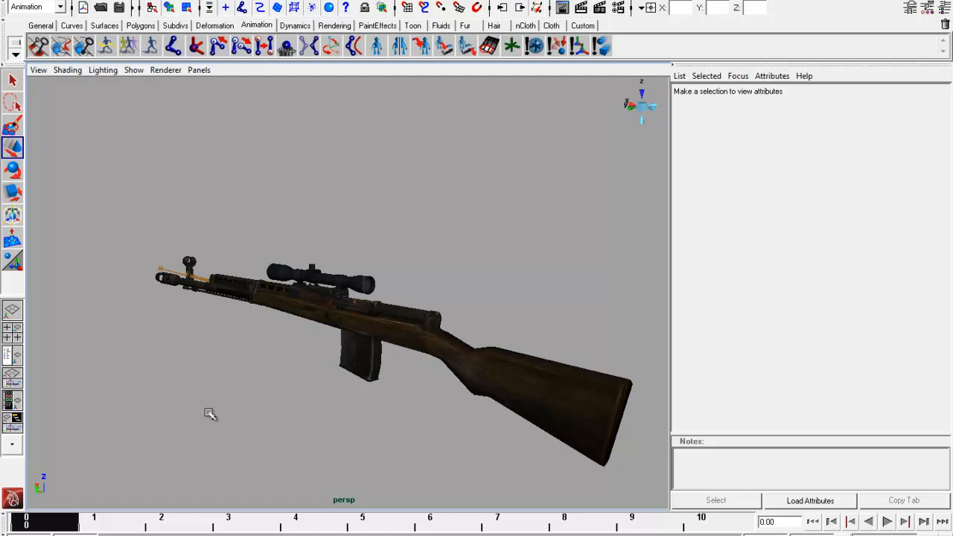
Open the COD Model Exporter and move its window off the rifle
left_click(587, 0)
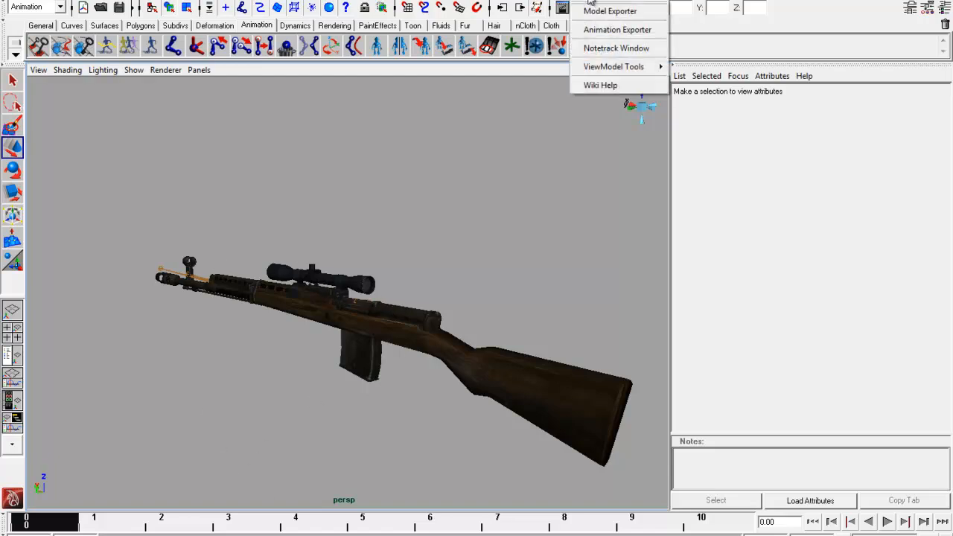
left_click(632, 1)
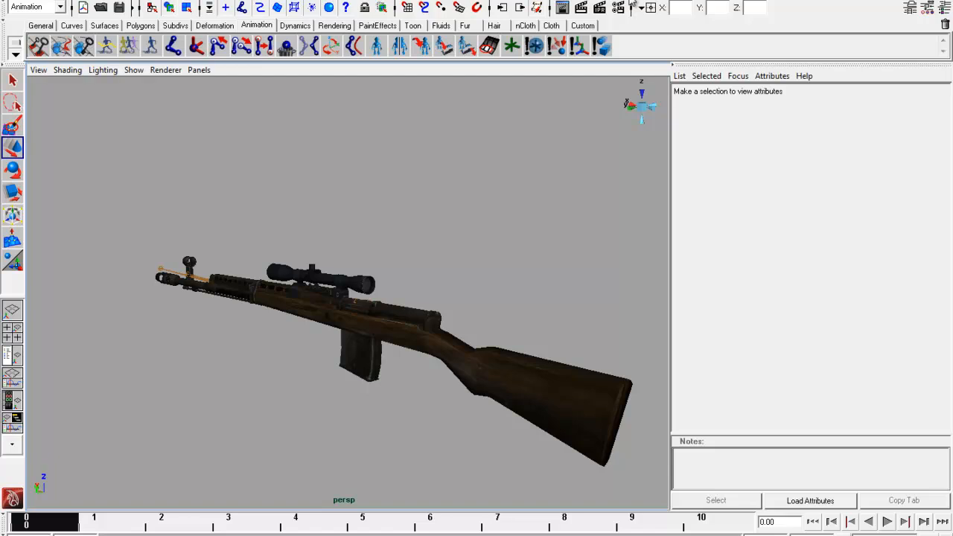
left_click(632, 3)
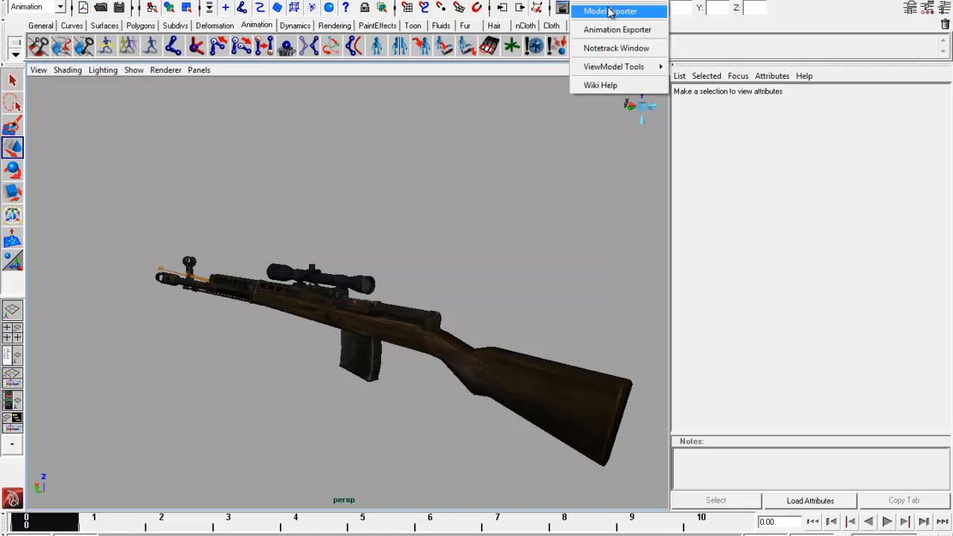
left_click(638, 15)
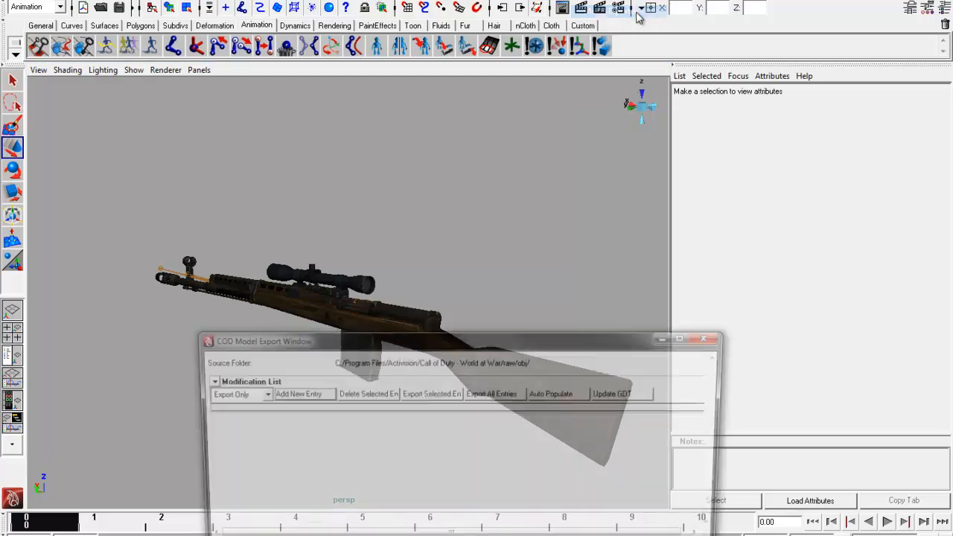
left_click_drag(441, 346, 707, 248)
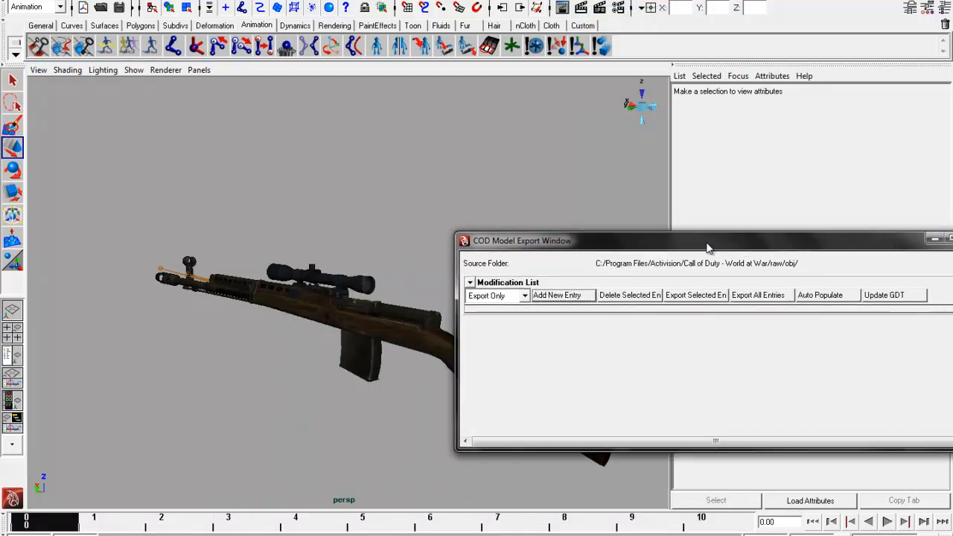
Restore the Outliner and expand the viewmodel_rus_svt40_rifle1, DefMeshTopNode and j_gun nodes
left_click(256, 534)
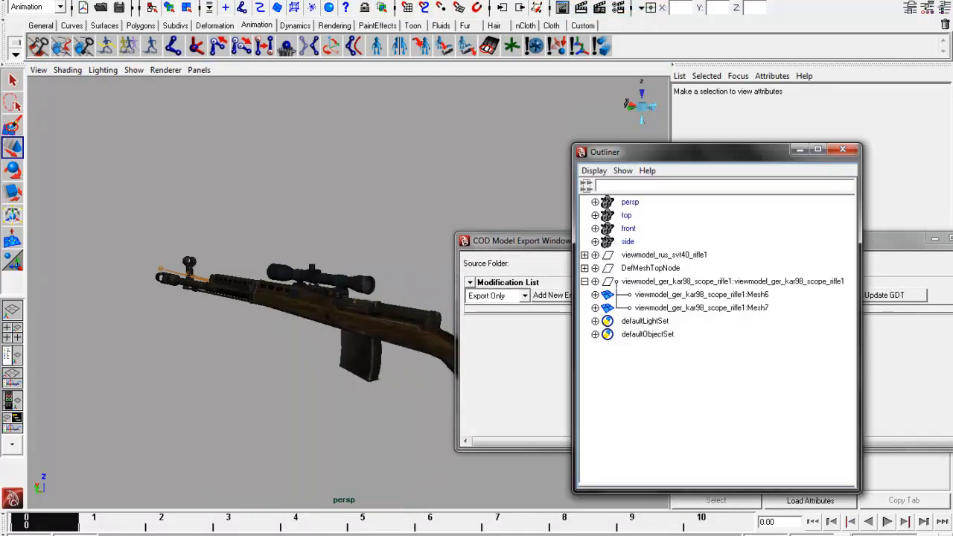
left_click(161, 1)
left_click_drag(631, 146, 631, 150)
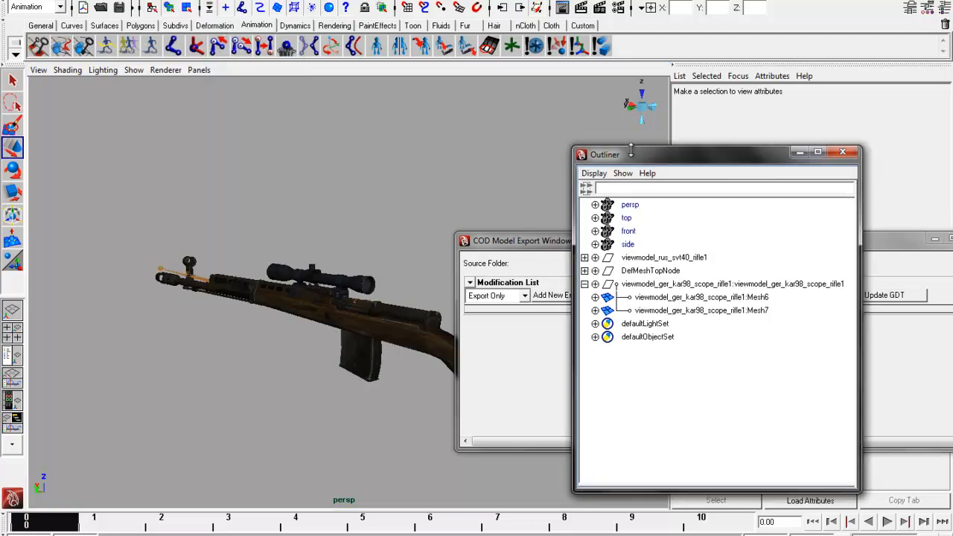
left_click(584, 258)
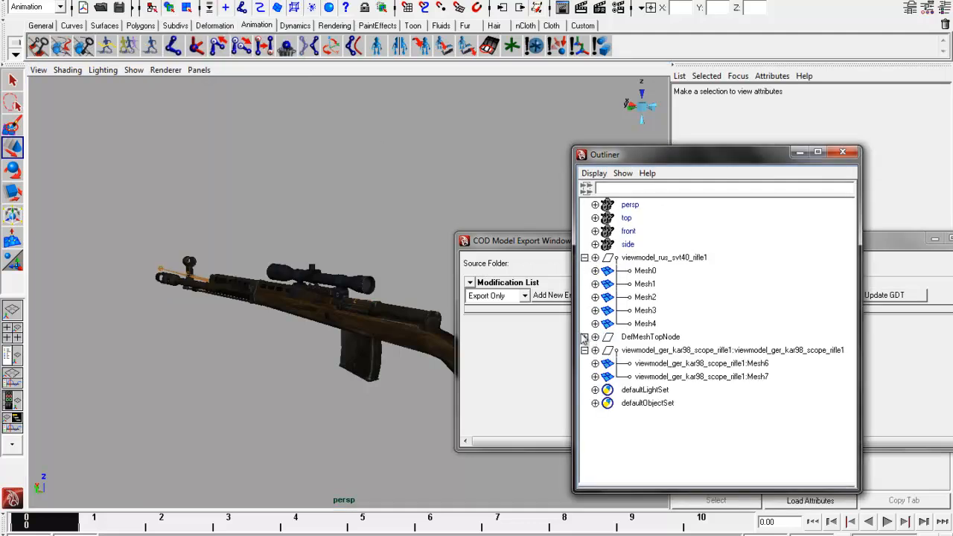
left_click(584, 337)
left_click(585, 350)
scroll(674, 387, "down", 2)
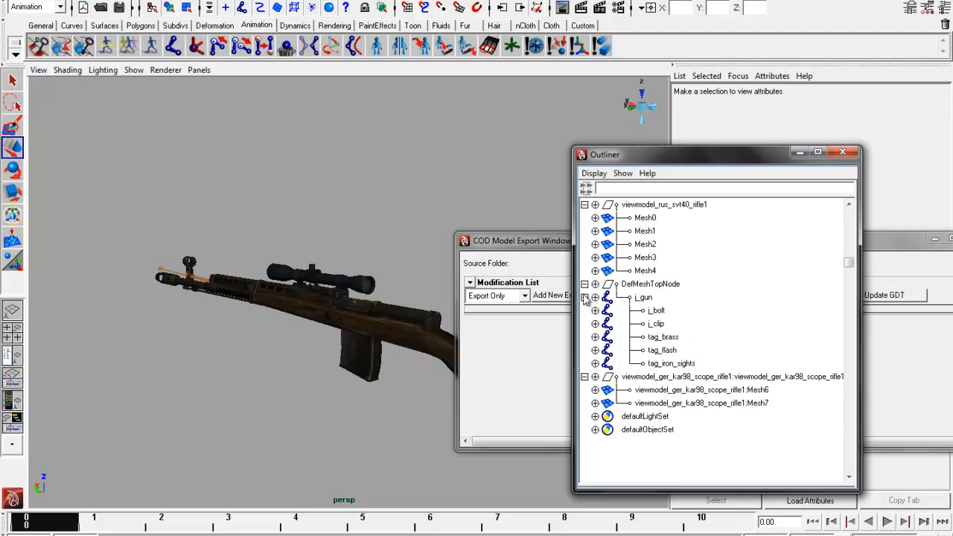
left_click(584, 297)
left_click(644, 351)
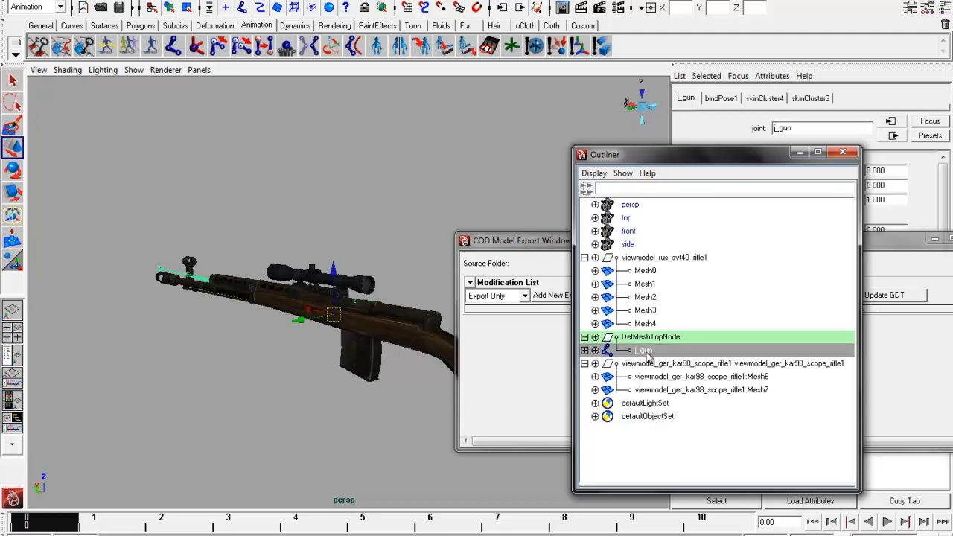
left_click(585, 349)
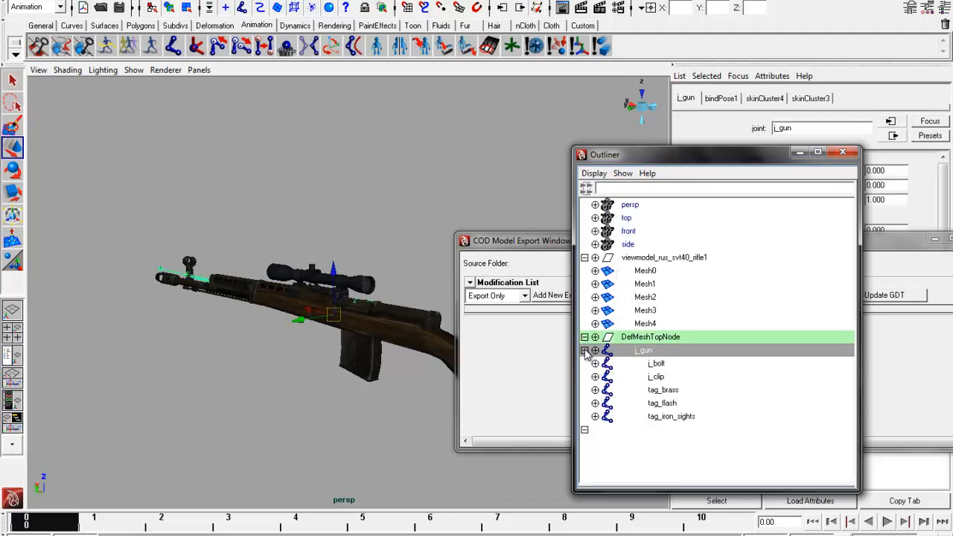
Select all nodes from viewmodel_rus_svt40_rifle1 through the Kar98 scope's Mesh7, and place the Outliner and export window side by side
left_click(673, 418)
left_click(667, 456)
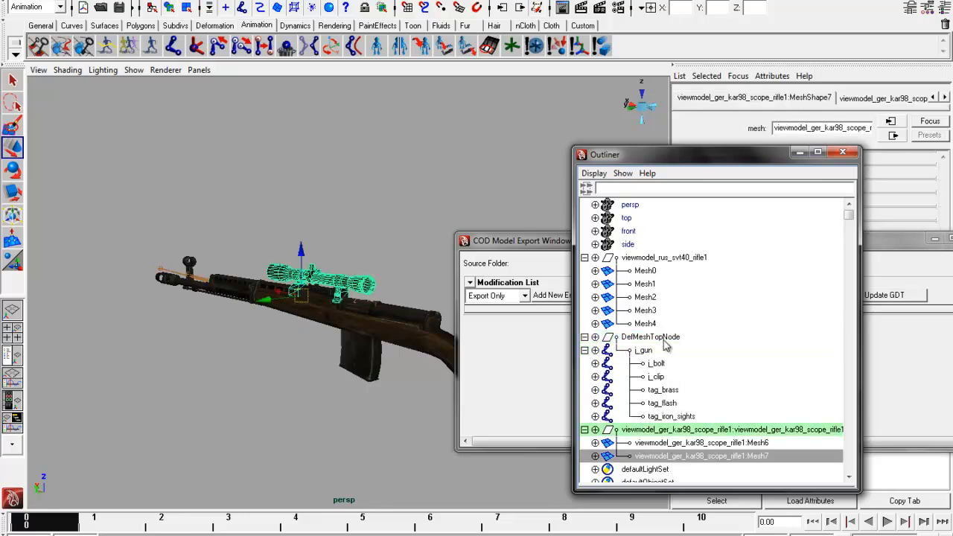
left_click(652, 257, "shift")
scroll(733, 297, "down", 2)
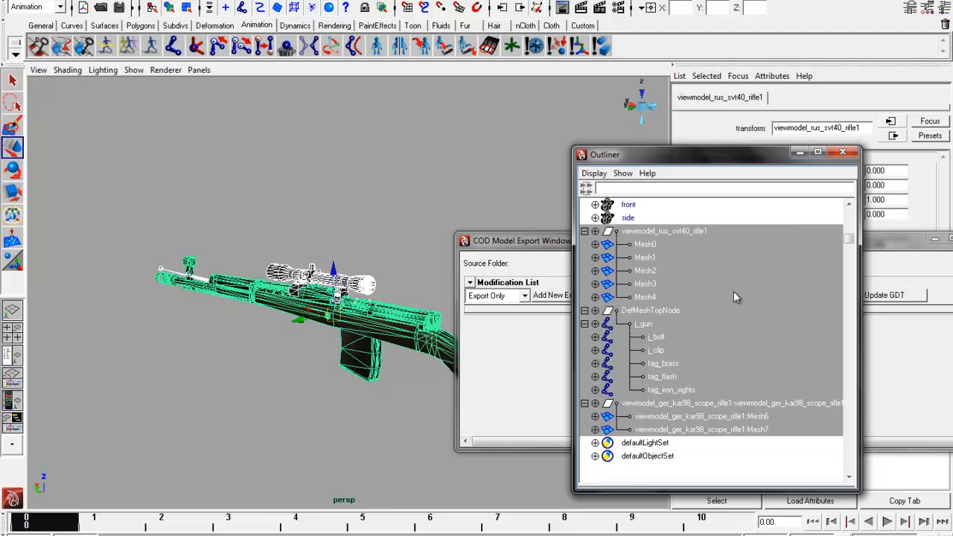
left_click_drag(703, 158, 167, 178)
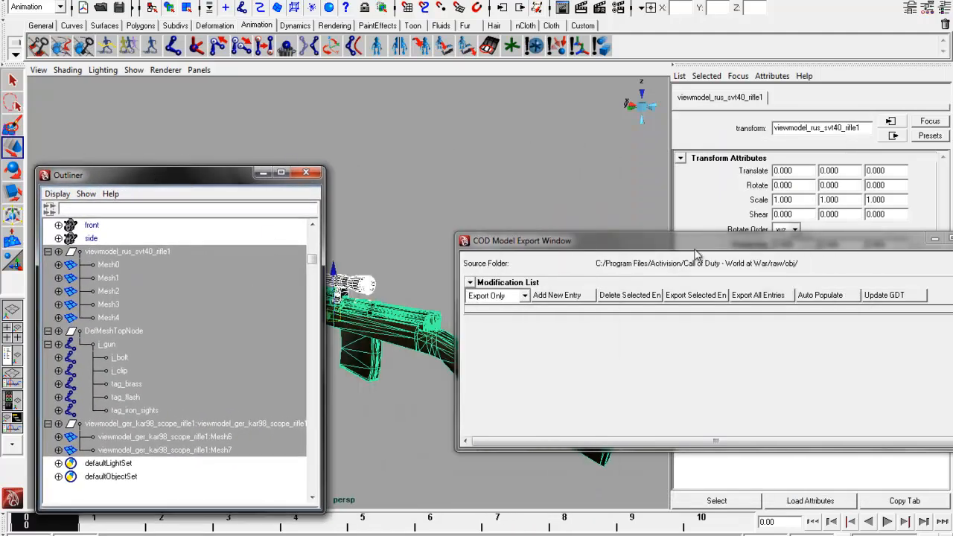
left_click_drag(704, 248, 661, 242)
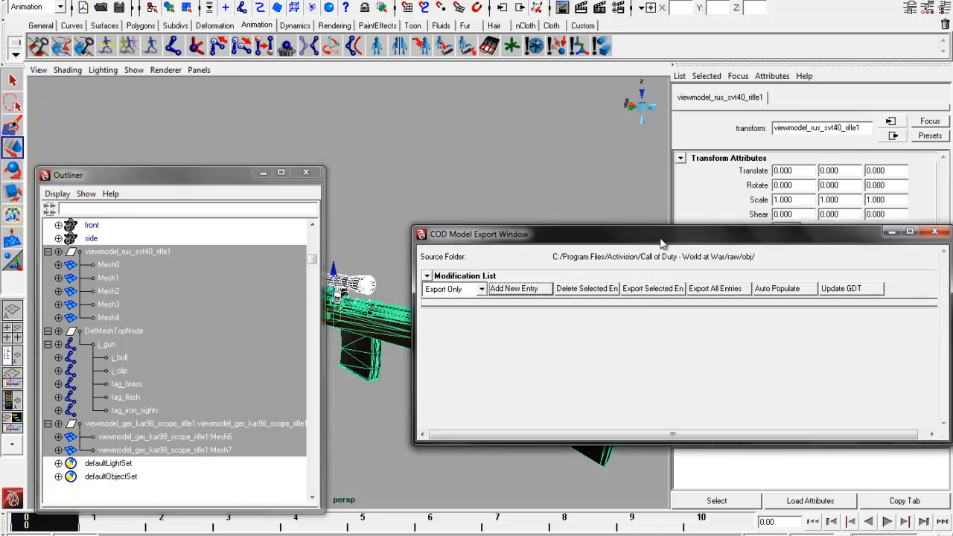
Add and tick a new export entry named viewmodel_svt_scoped1, with Force Export Selected Joints enabled
left_click(521, 289)
left_click(426, 289)
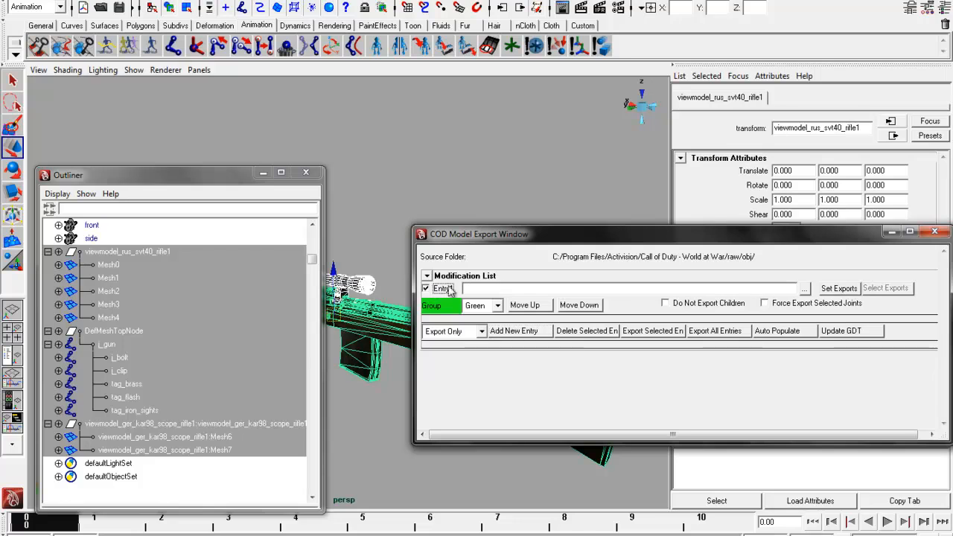
left_click(805, 288)
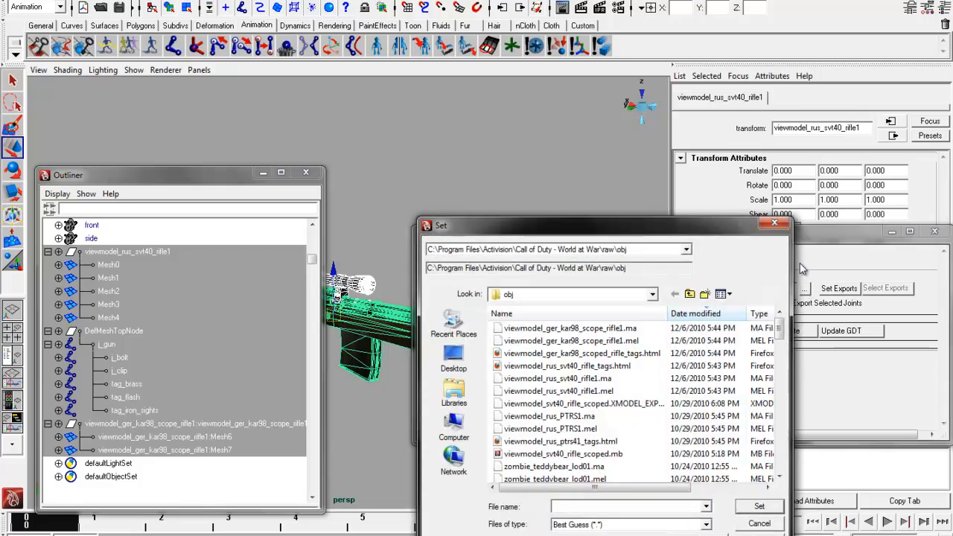
left_click(775, 224)
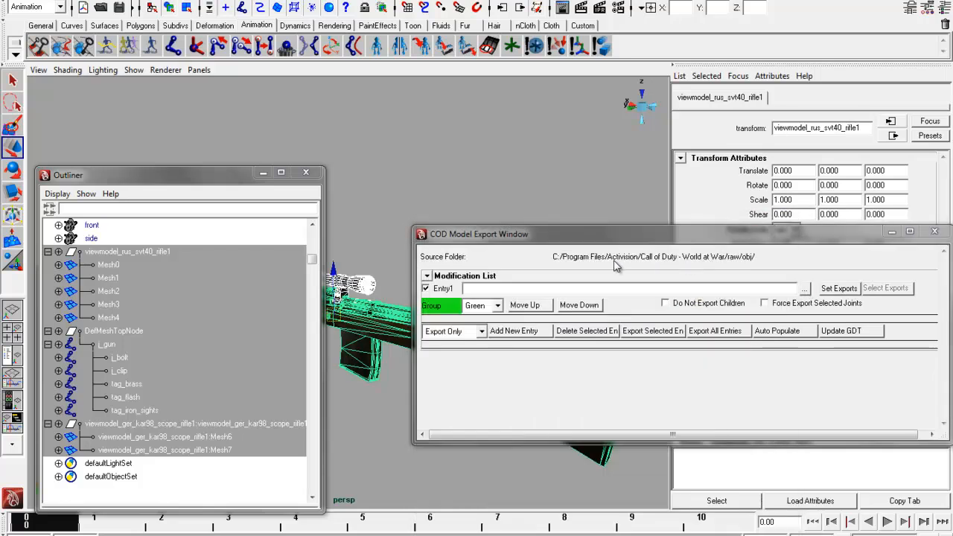
left_click(692, 288)
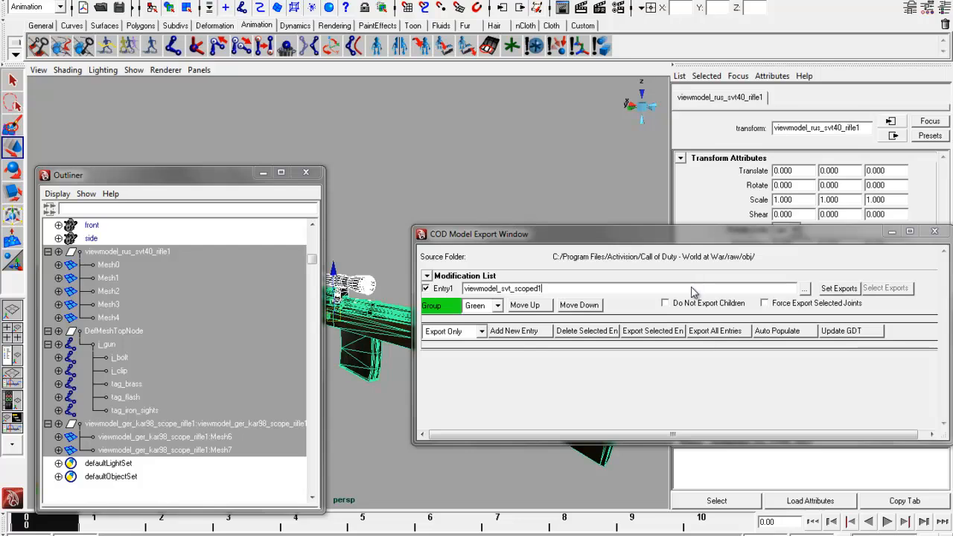
left_click(795, 305)
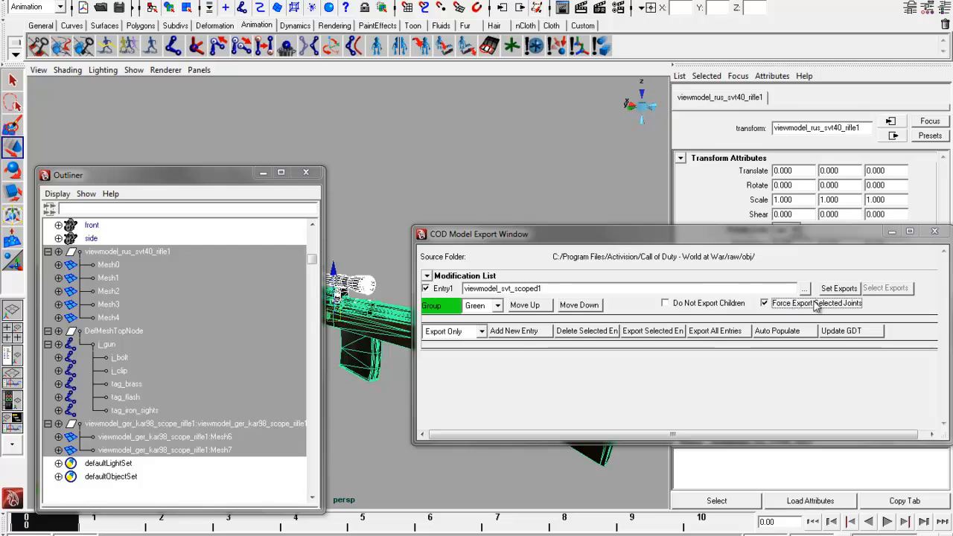
Assign the selected nodes to the viewmodel_svt_scoped1 entry and export that entry, saving the changes to viewmodel_rus_svt40_rifle1.ma
left_click(839, 289)
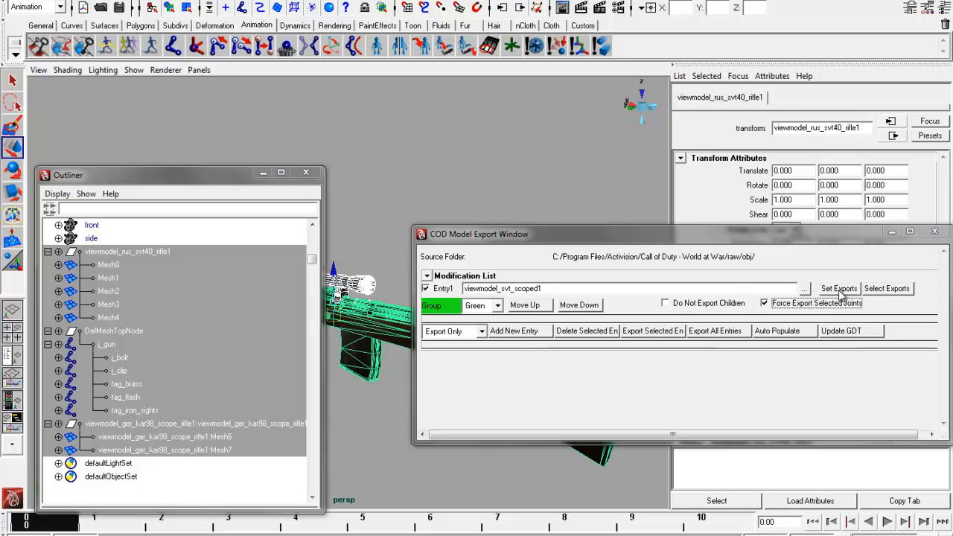
left_click(666, 332)
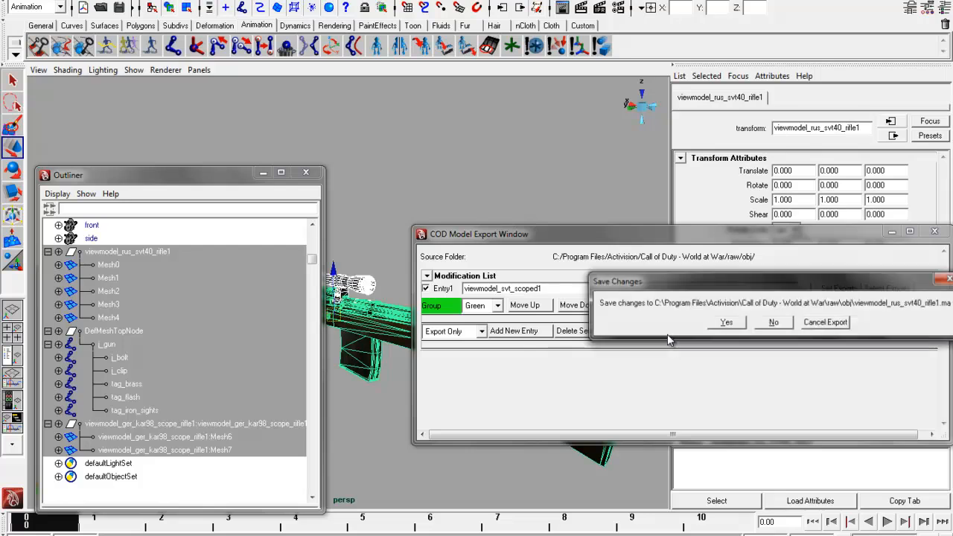
left_click_drag(782, 292, 704, 287)
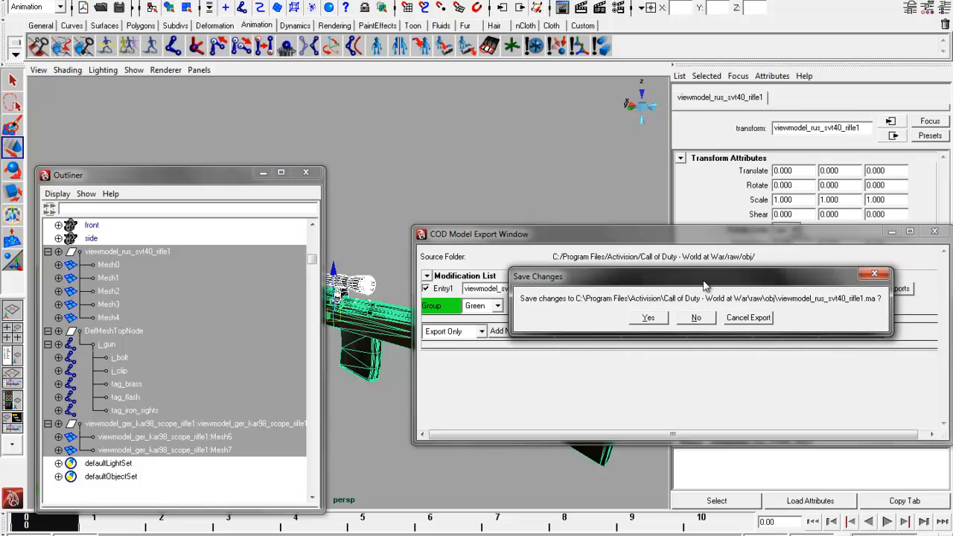
left_click(649, 318)
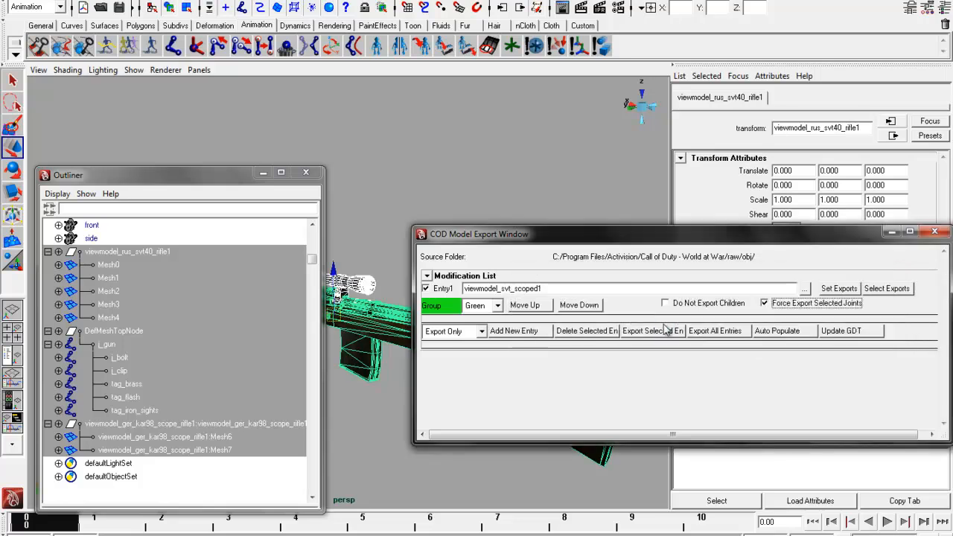
left_click(665, 330)
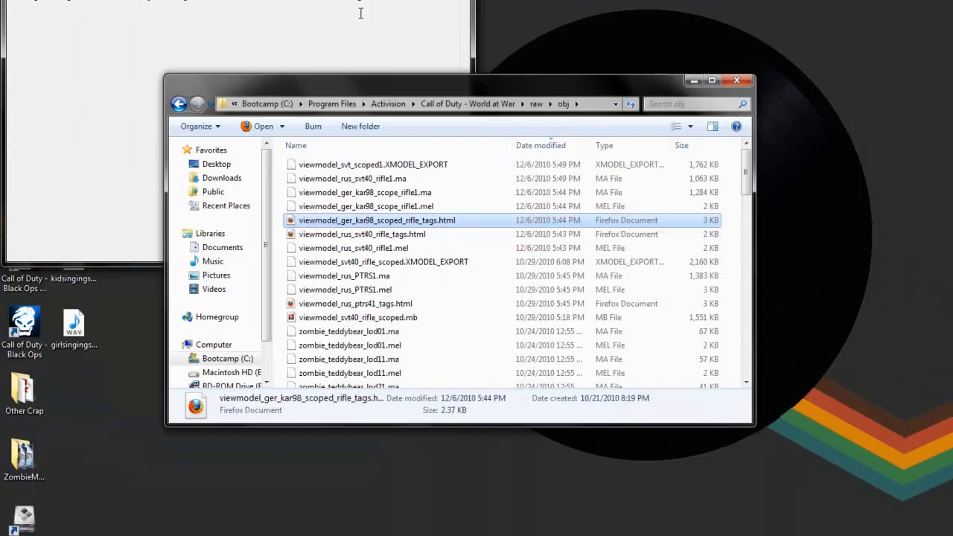
Close the text window overlapping the raw\obj folder in Windows Explorer and select viewmodel_svt_scoped1.XMODEL_EXPORT
left_click(360, 13)
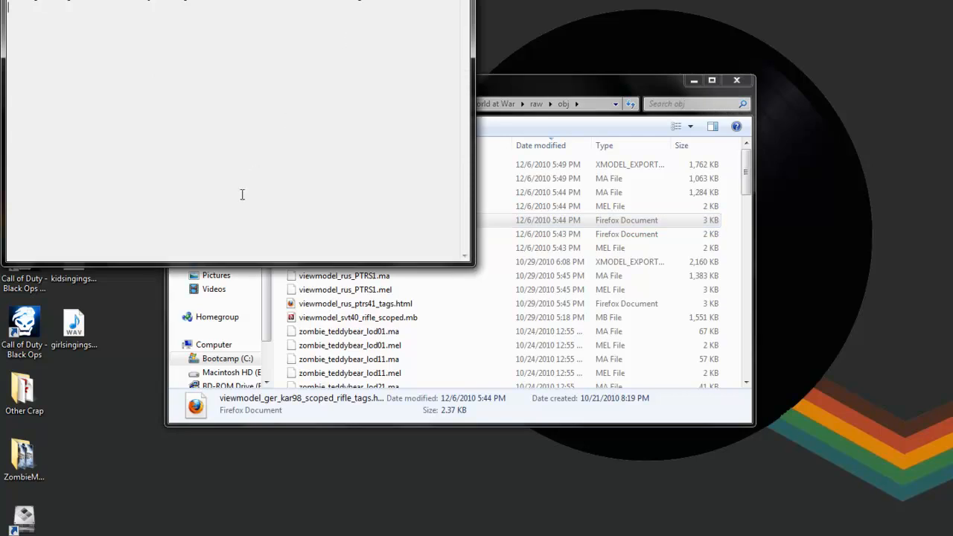
key("alt+F4")
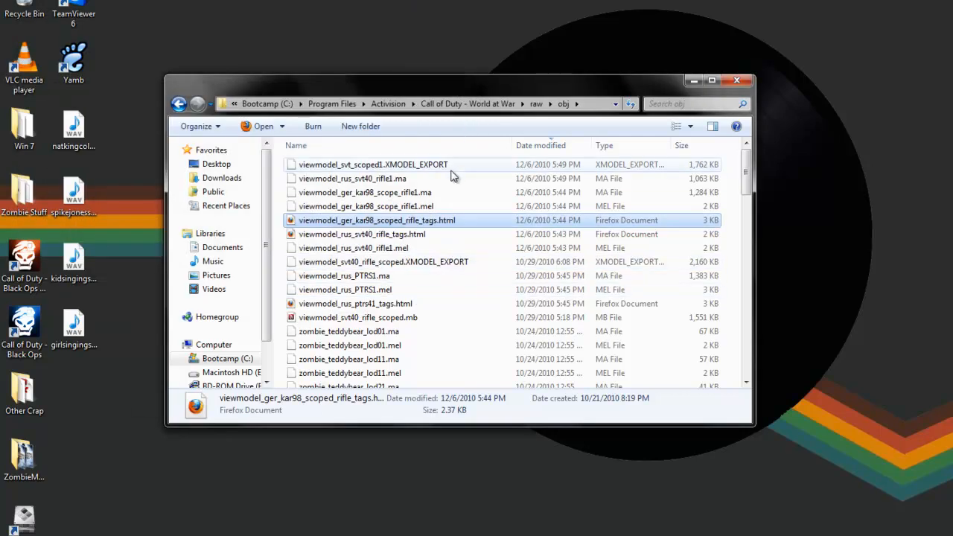
left_click(454, 166)
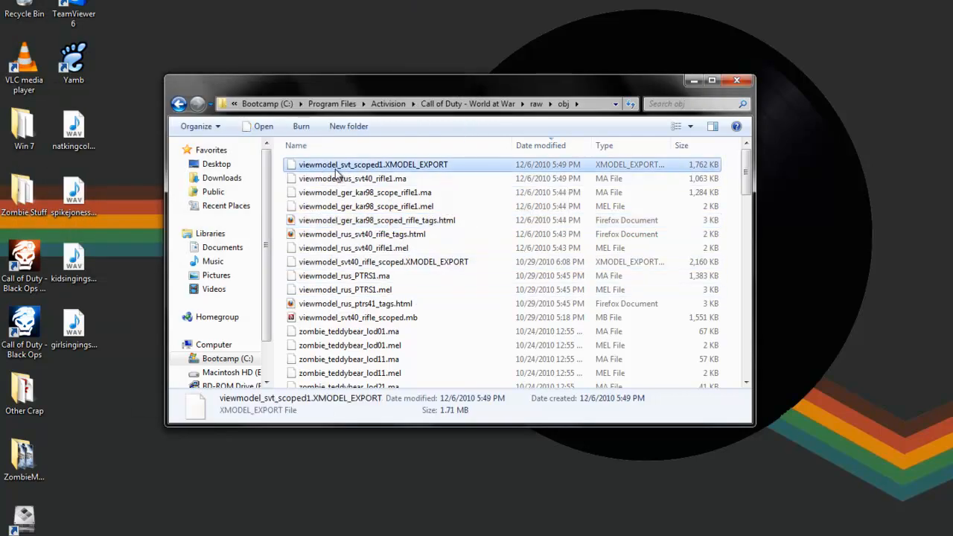